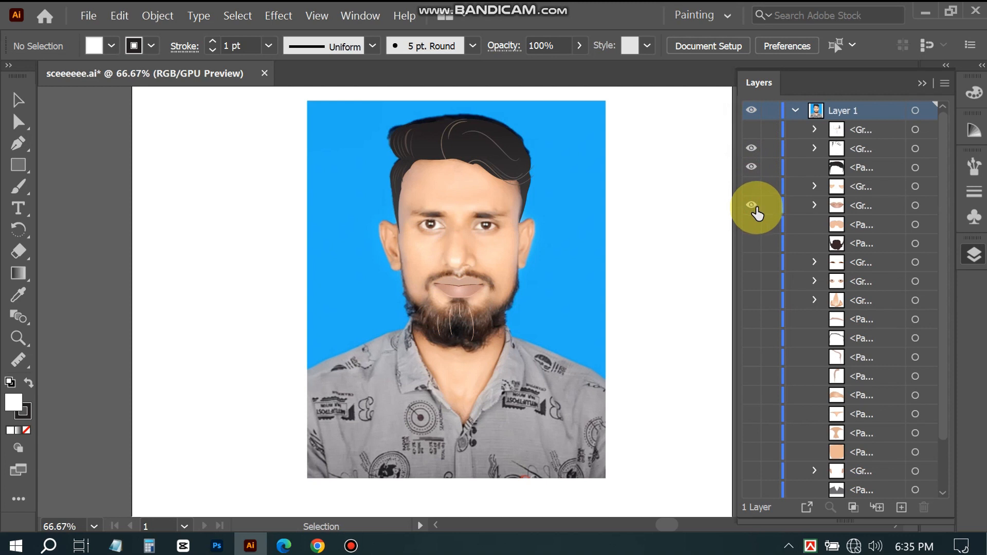
Show the skin patch around the mouth, the beard path, the eyebrows group and the cheeks group over the photo
left_click(752, 224)
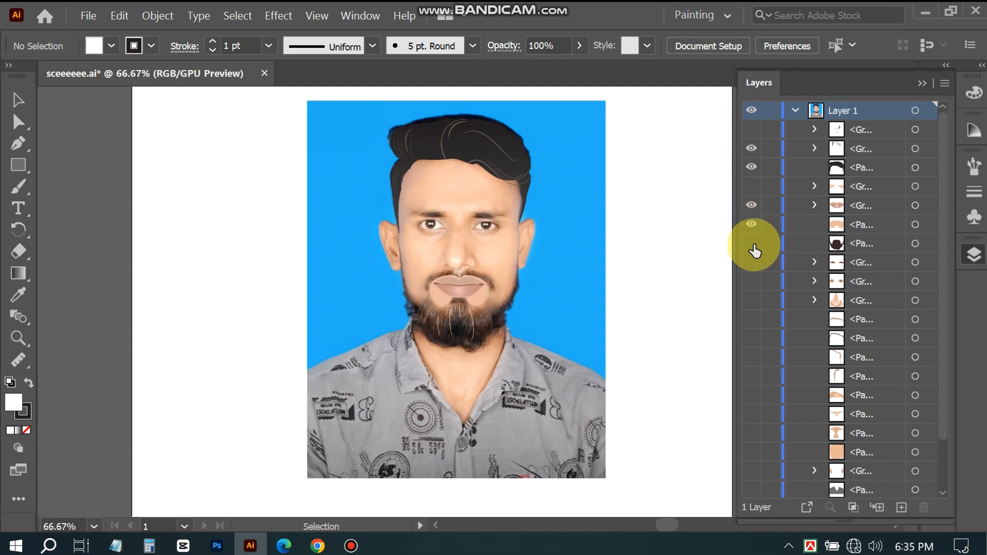
left_click(752, 245)
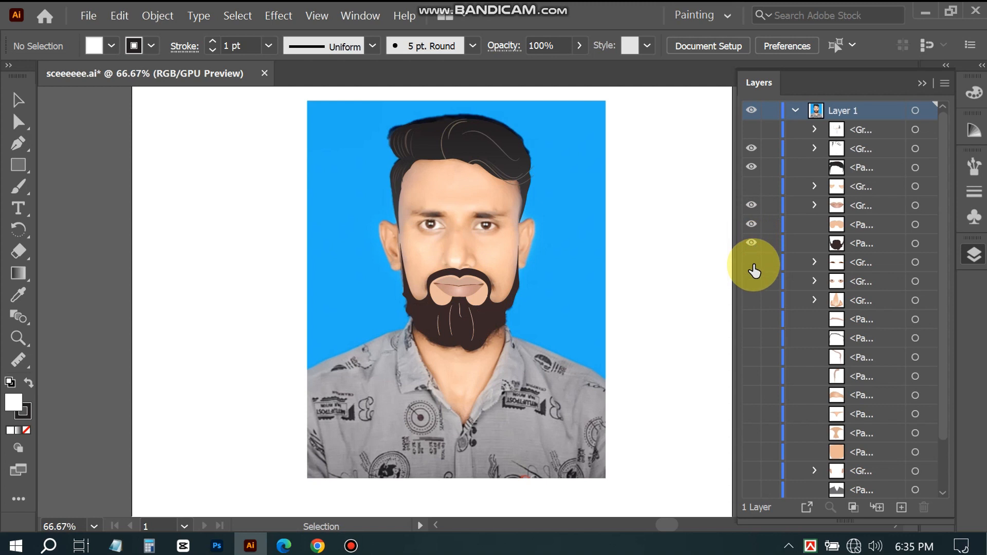
left_click(752, 264)
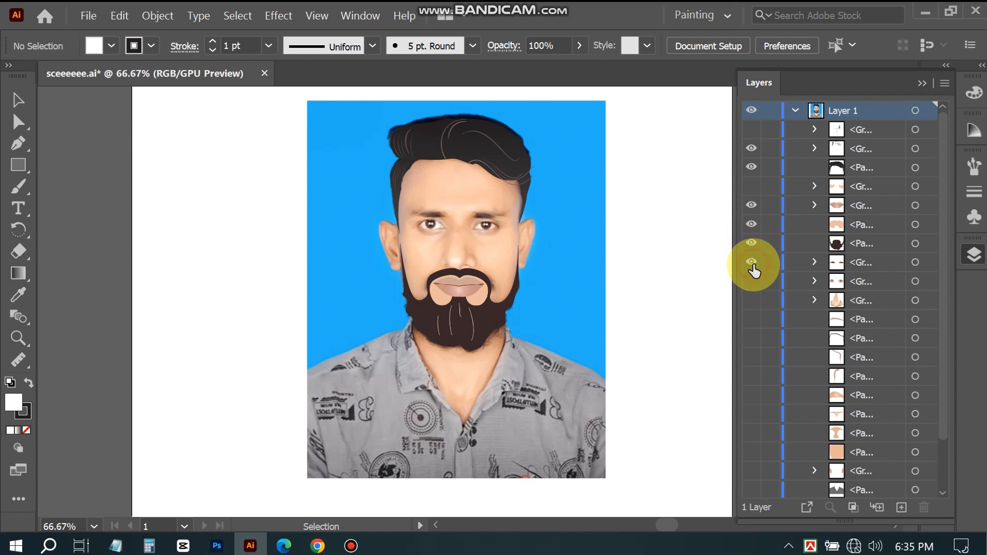
left_click(752, 187)
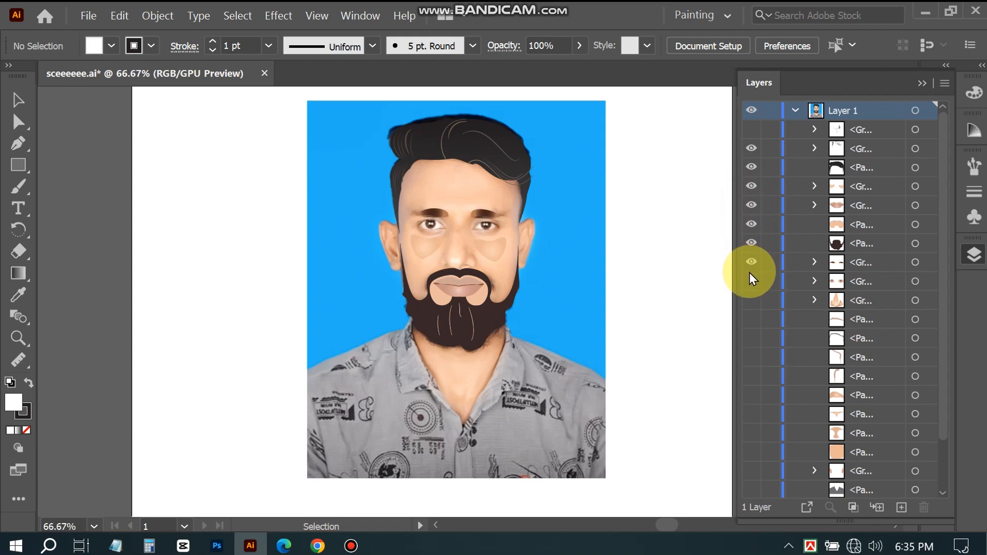
Check the eyebrows group by hiding and showing it, and turn on visibility for the eyes and nose groups
scroll(530, 213, "up", 2)
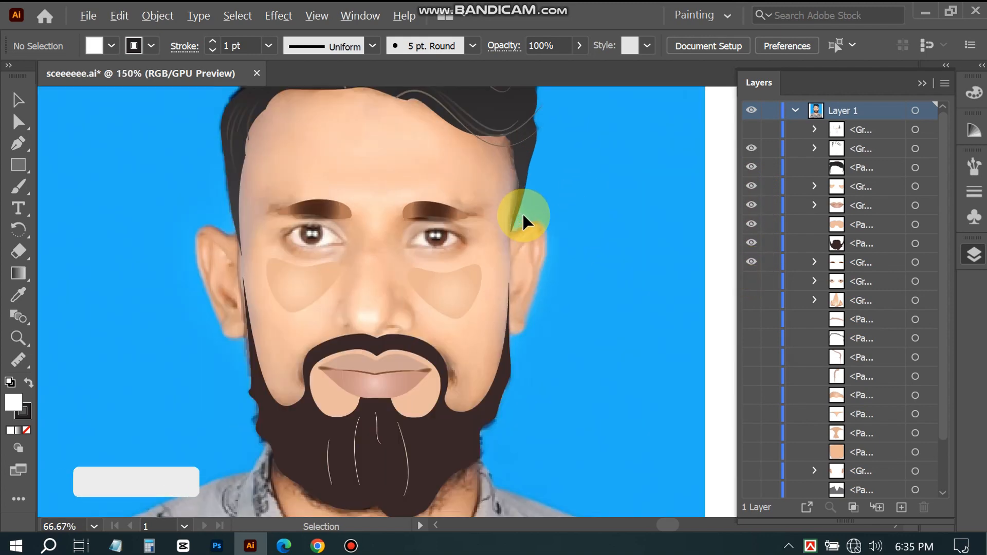
left_click(752, 262)
left_click(751, 263)
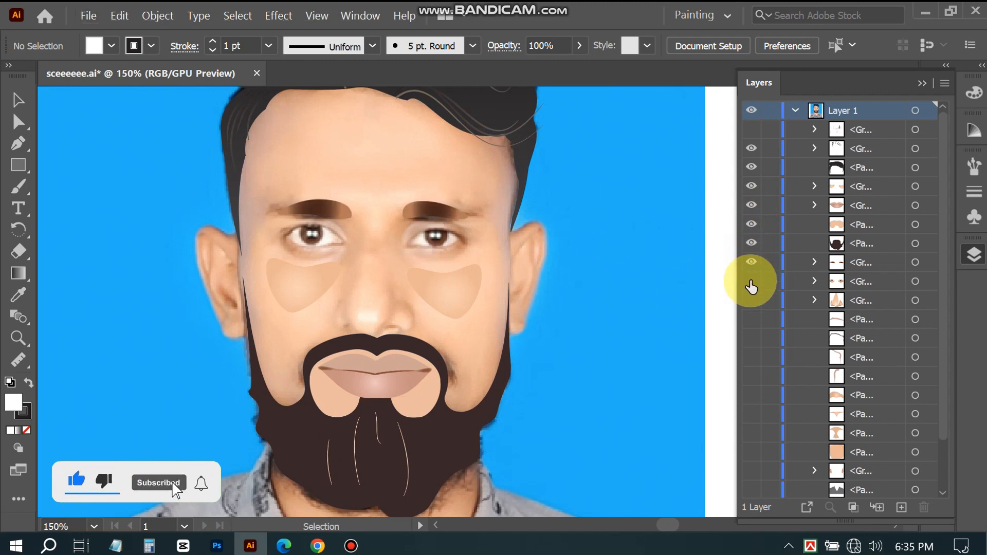
left_click(750, 282)
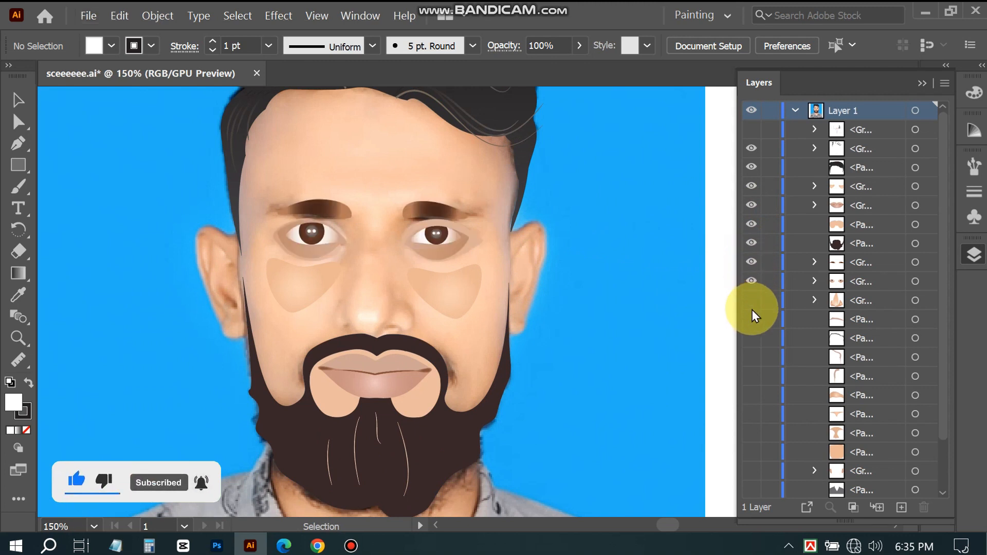
left_click(751, 301)
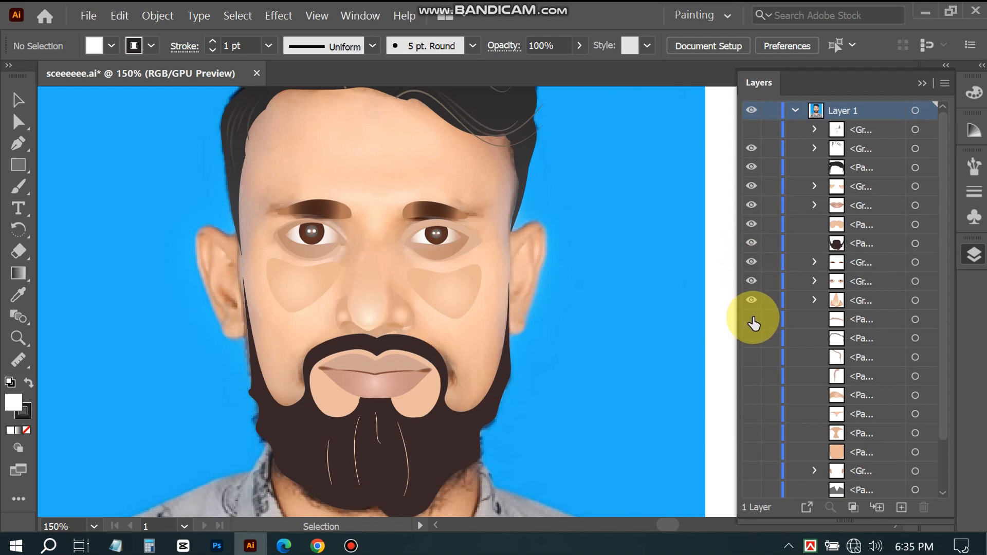
Show the two shading paths below the nose group in the layer stack, which run along the hairline
left_click(752, 320)
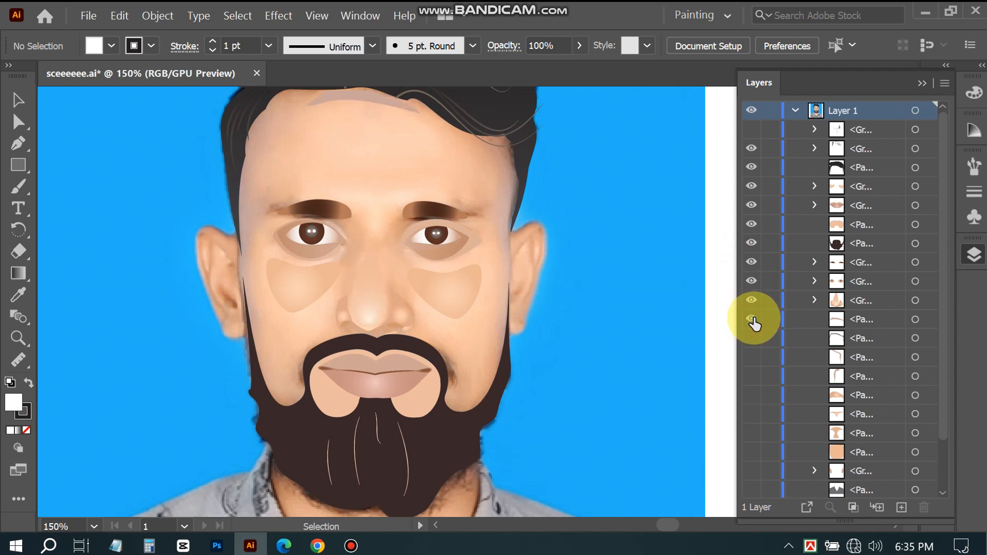
scroll(753, 323, "down", 3)
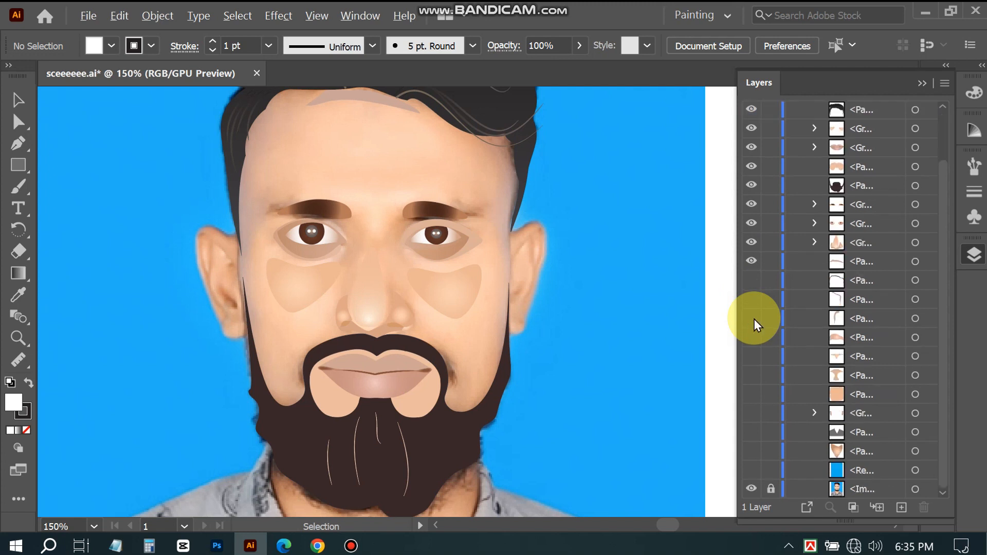
left_click(751, 281)
scroll(751, 282, "up", 3)
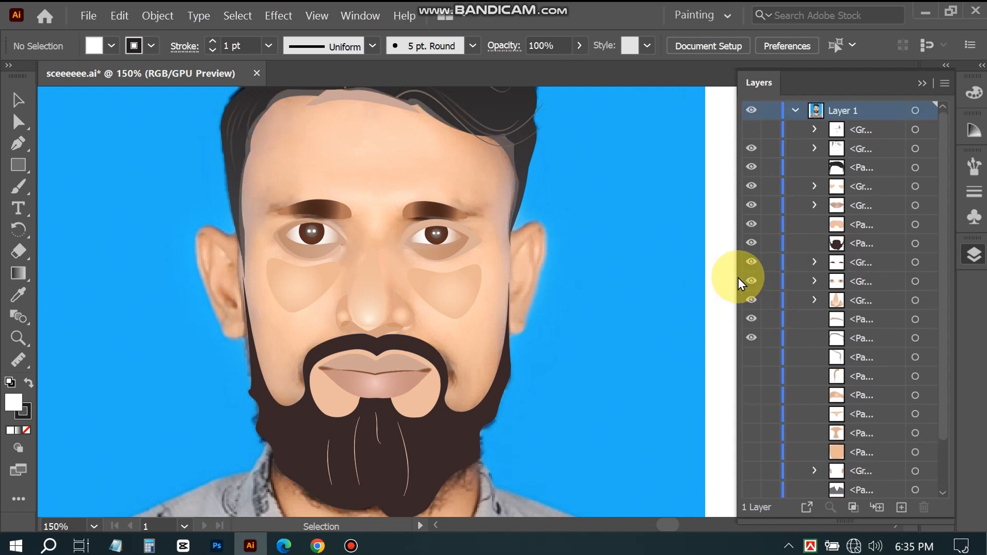
scroll(620, 272, "up", 1)
scroll(620, 272, "up", 5)
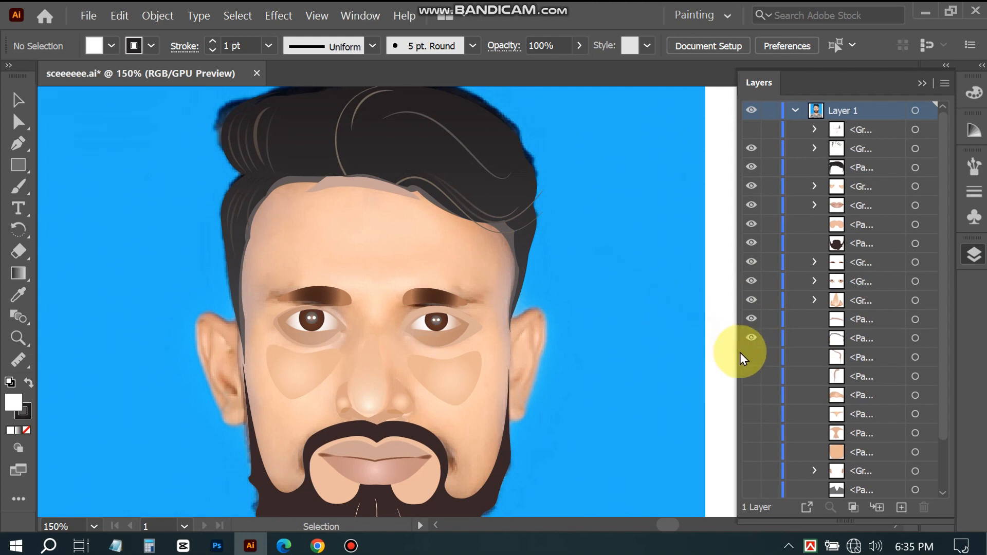
Show the side shading paths, the forehead shape, the brow shape and the nose-bridge shape
left_click_drag(749, 365, 756, 399)
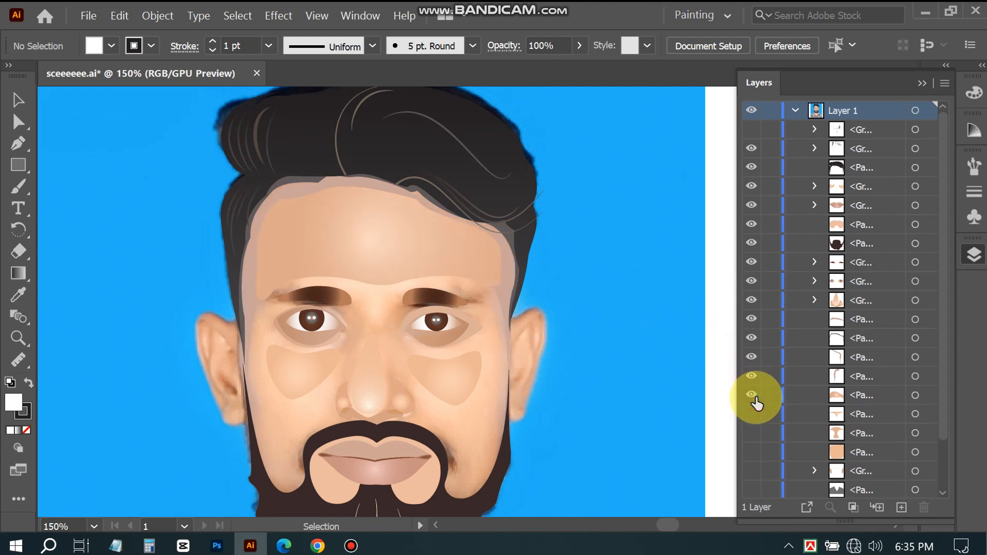
left_click(757, 411)
scroll(756, 411, "down", 1)
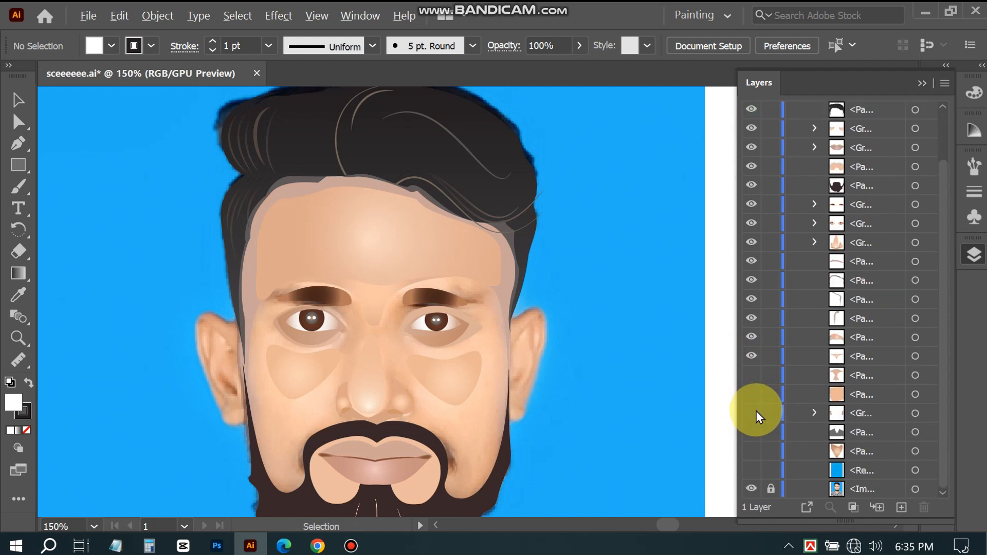
scroll(690, 390, "down", 1)
left_click(752, 375)
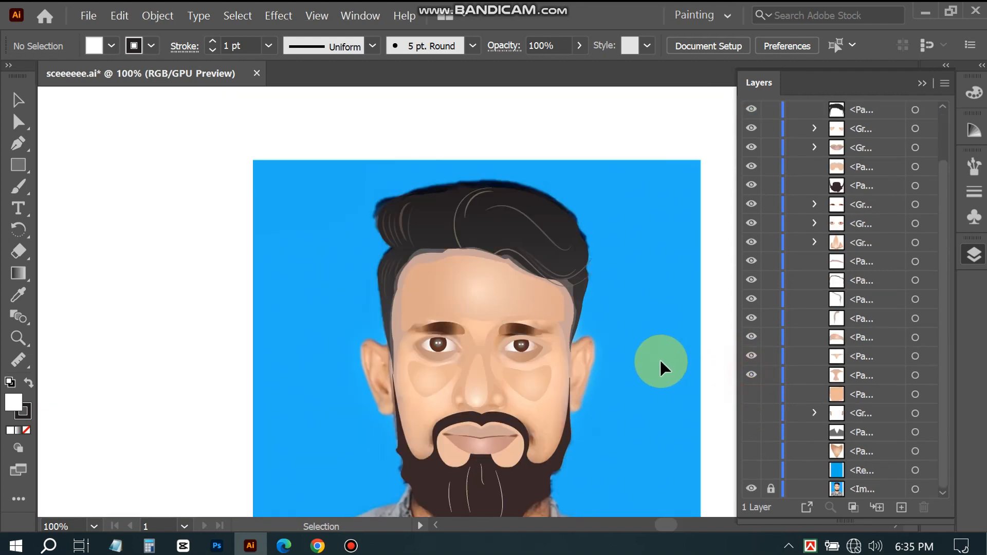
Show the base face shape and the ears group
scroll(659, 359, "down", 1)
scroll(658, 359, "down", 1)
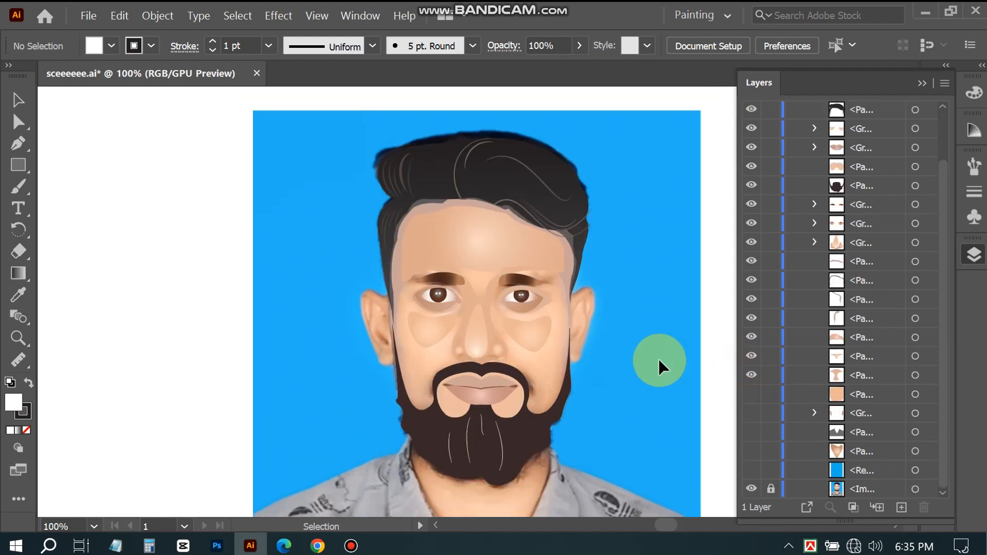
left_click(751, 395)
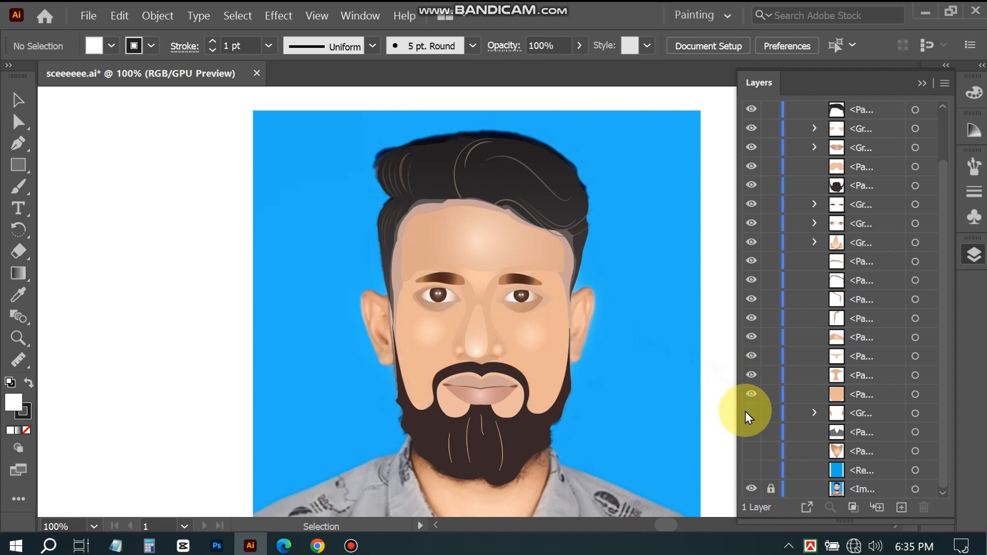
left_click(749, 415)
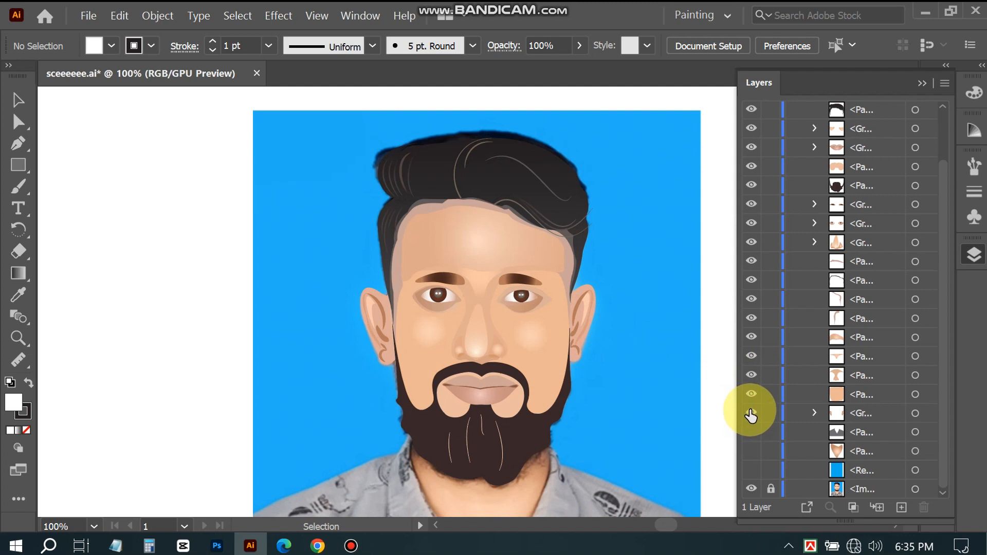
Expand the ears group and examine its first path, the upper inner-ear shadow, by hiding and showing it up close
left_click(814, 415)
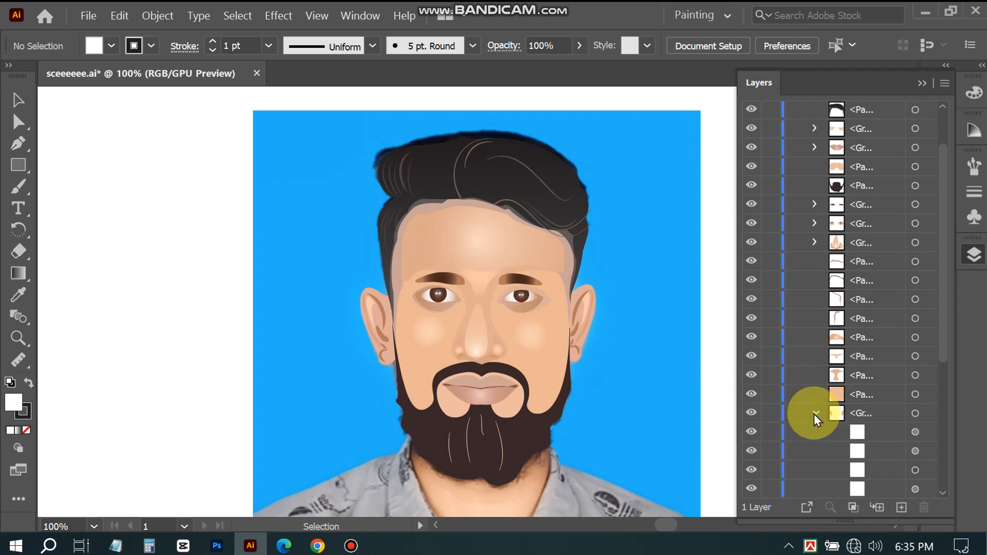
left_click(754, 432)
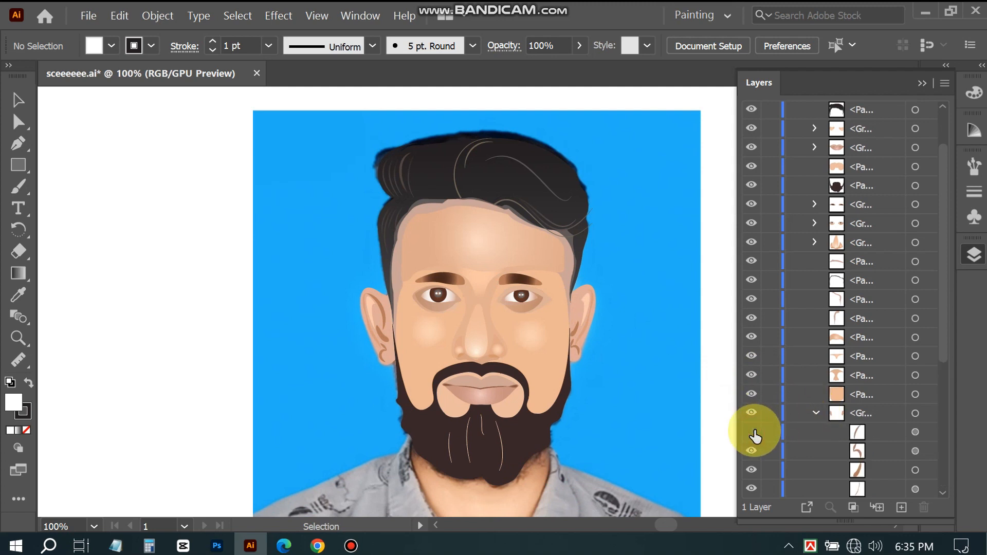
left_click(754, 432)
scroll(660, 337, "up", 3)
scroll(661, 340, "up", 1)
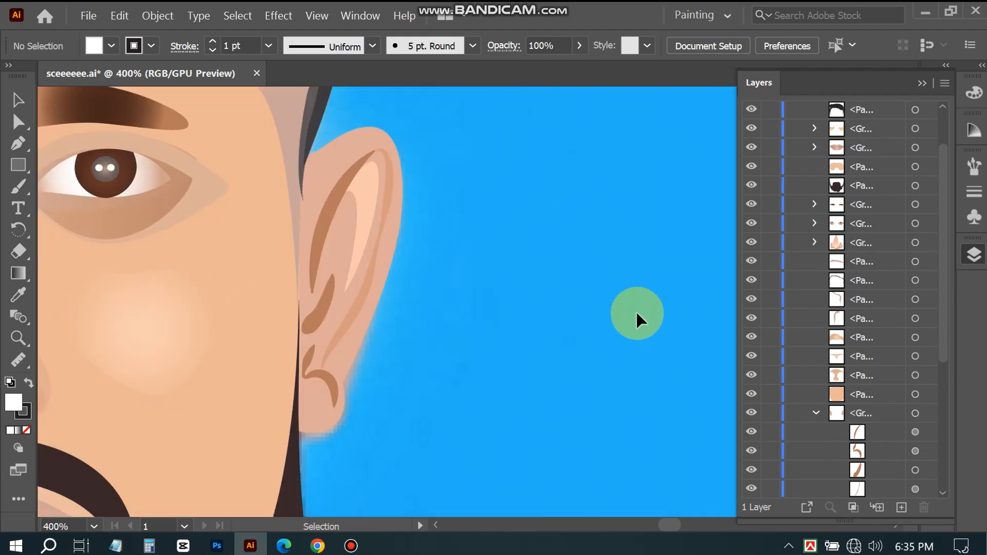
scroll(700, 350, "down", 1)
left_click(751, 437)
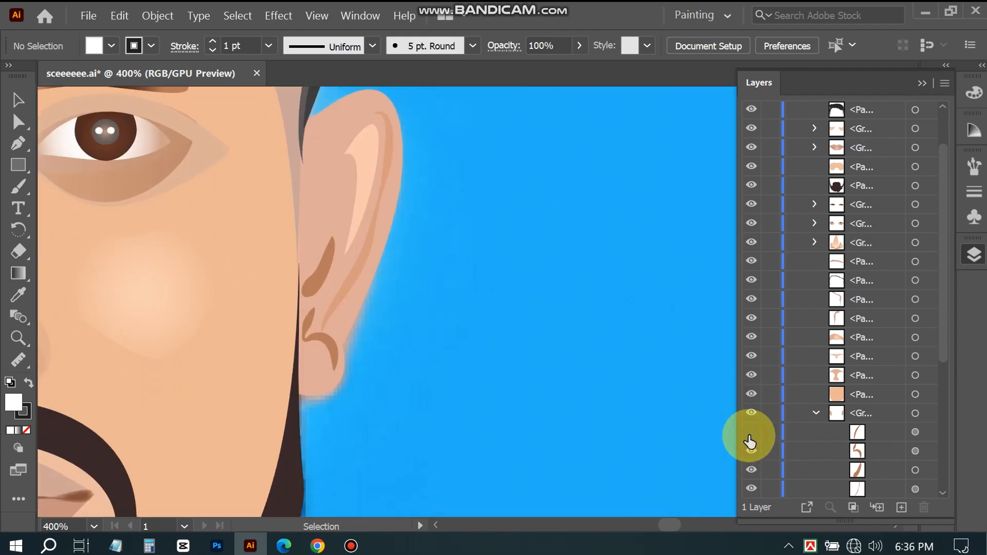
left_click(751, 437)
Examine the second and third paths in the ears group by hiding and showing each one
left_click(751, 452)
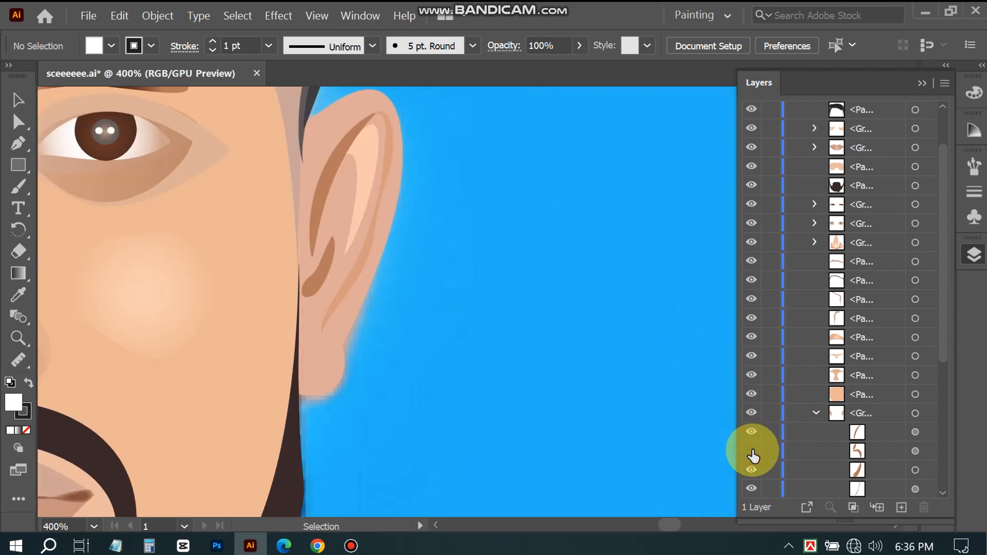
left_click(752, 451)
left_click(752, 470)
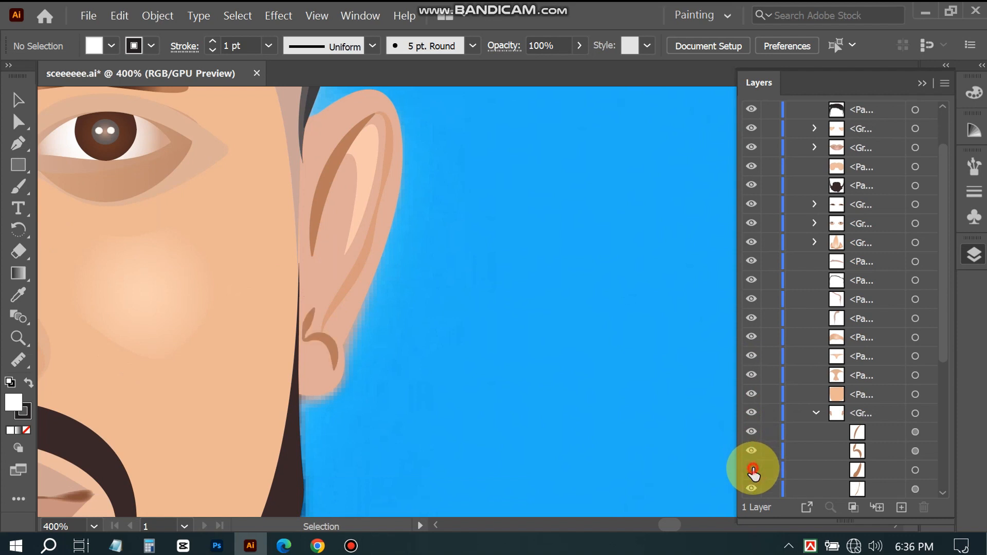
left_click(752, 470)
scroll(753, 467, "down", 2)
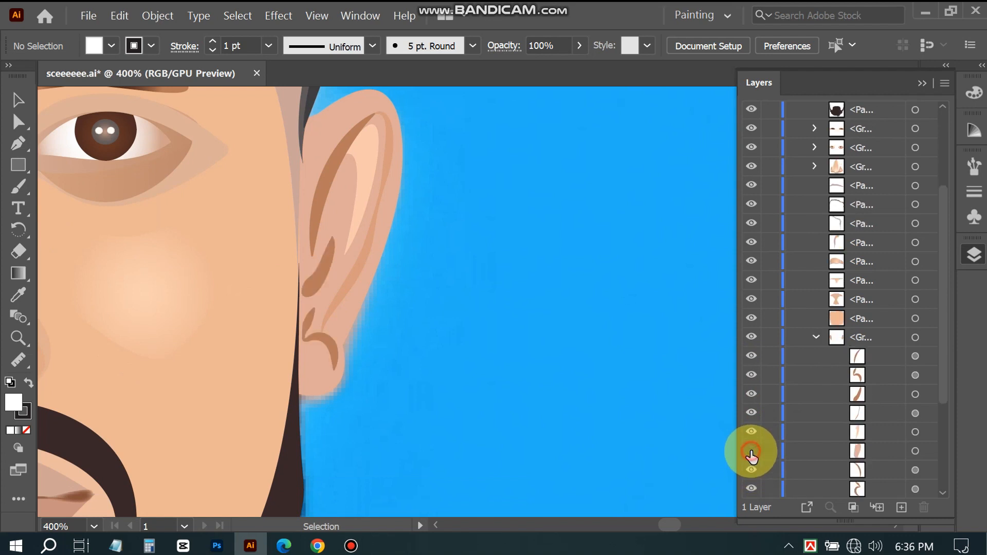
Examine the ear base shape, the other ear's first path and the earlobe shadow by toggling their visibility, and collapse the ears group
left_click(751, 459)
left_click(750, 455)
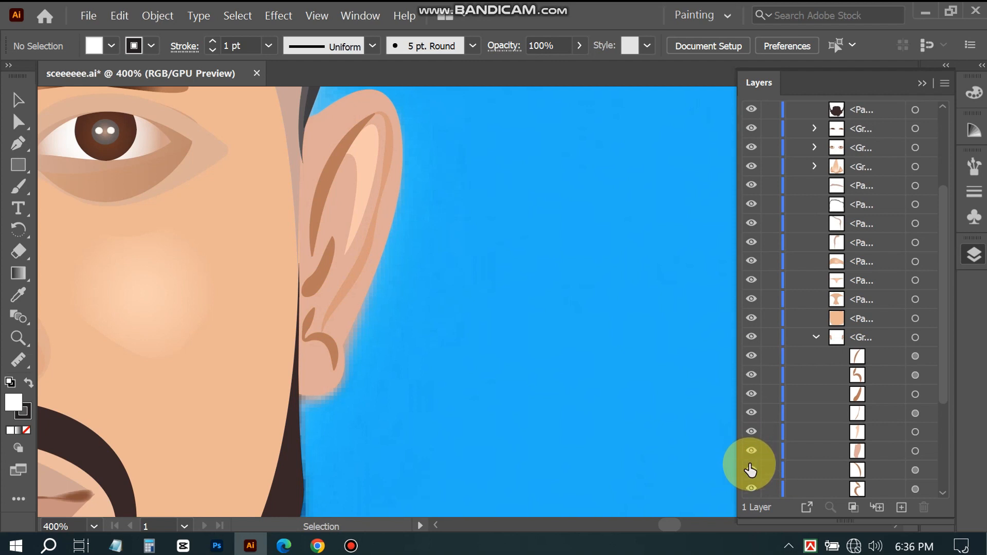
left_click(749, 466)
left_click(750, 464)
left_click(751, 375)
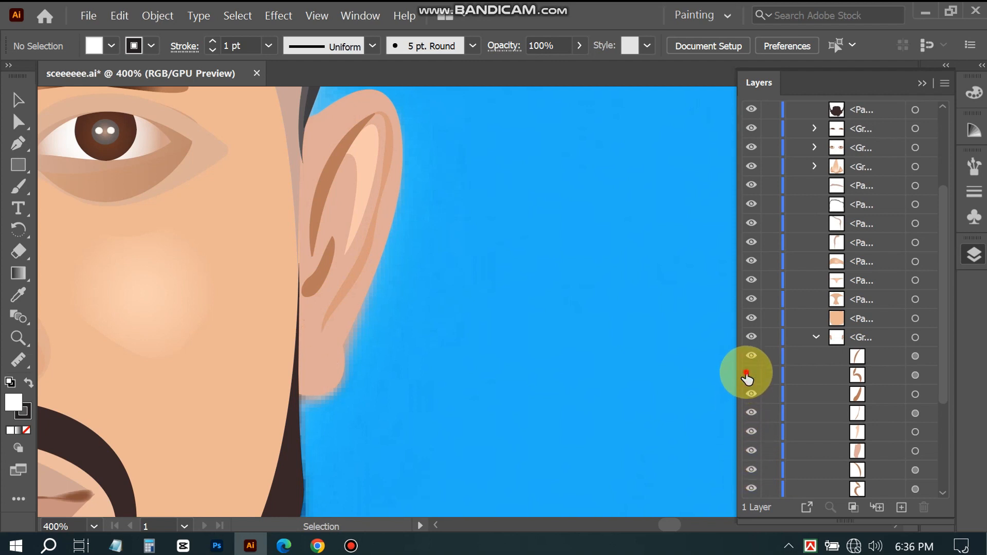
left_click(751, 375)
scroll(746, 380, "down", 2)
scroll(746, 377, "down", 2)
scroll(554, 337, "down", 3)
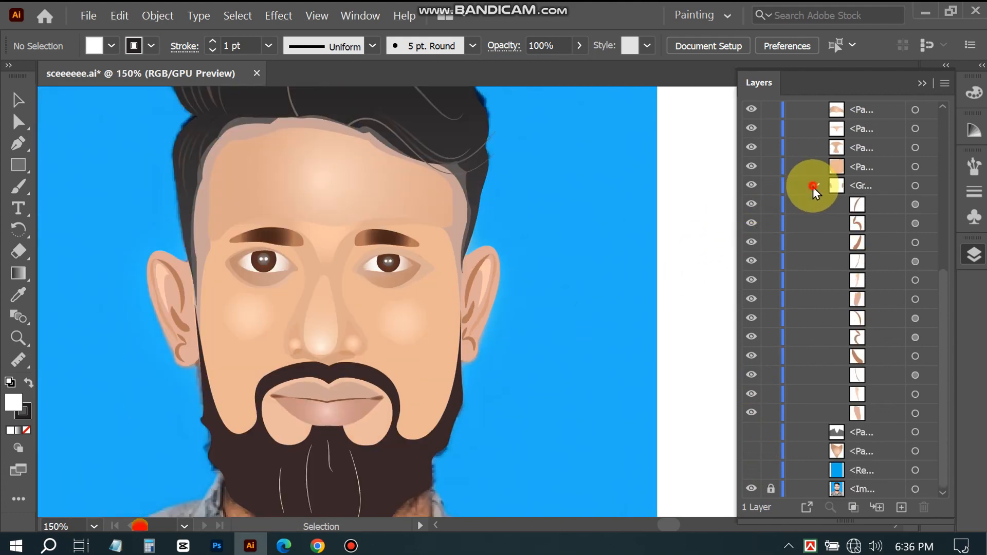
left_click(815, 185)
Show the grey shirt path, the neck path and the group of collar and fold details on the shirt
scroll(479, 253, "down", 1)
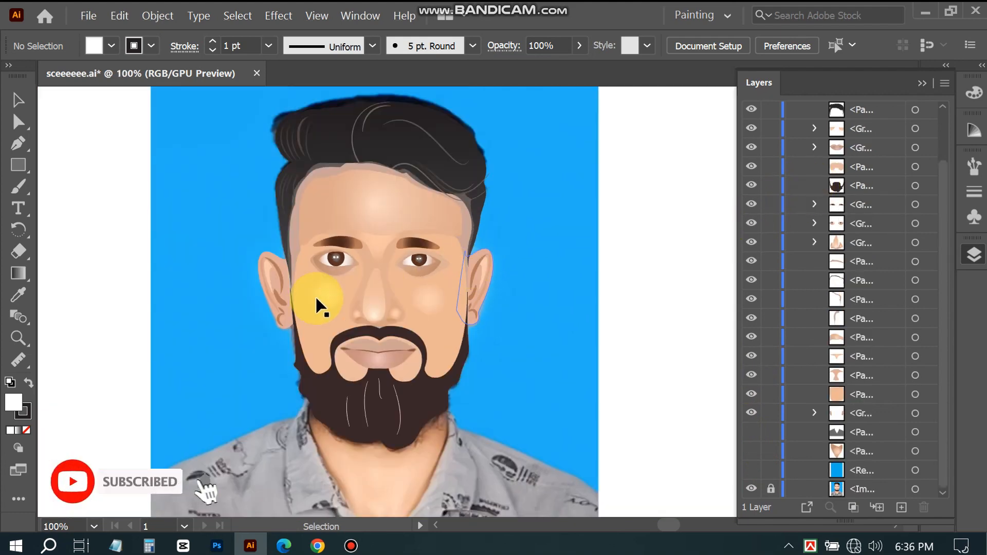
left_click(752, 432)
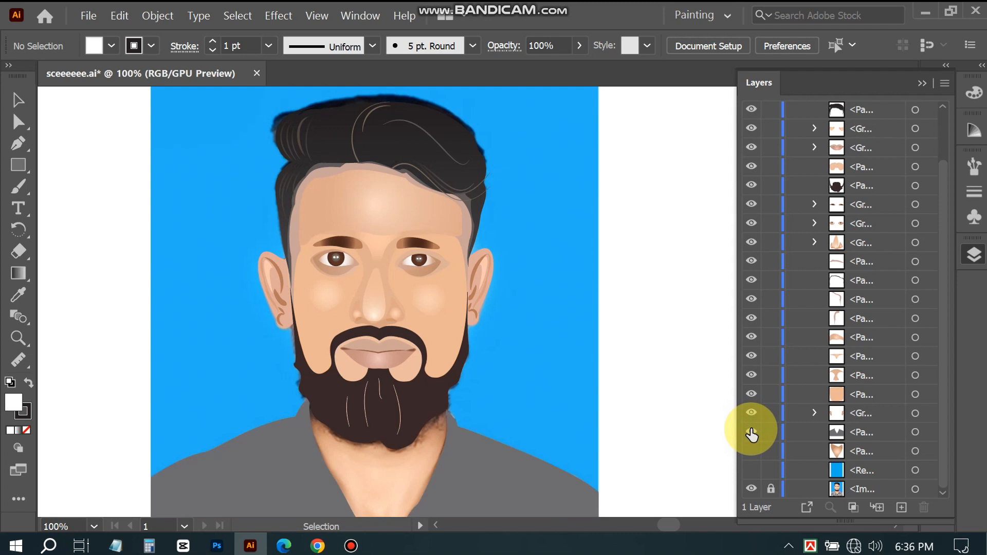
left_click(752, 451)
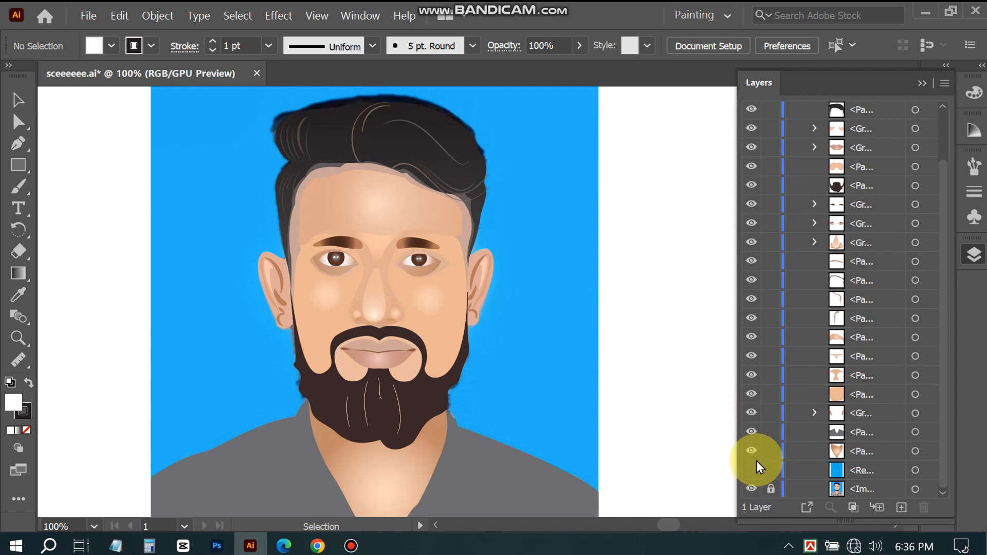
scroll(753, 309, "up", 2)
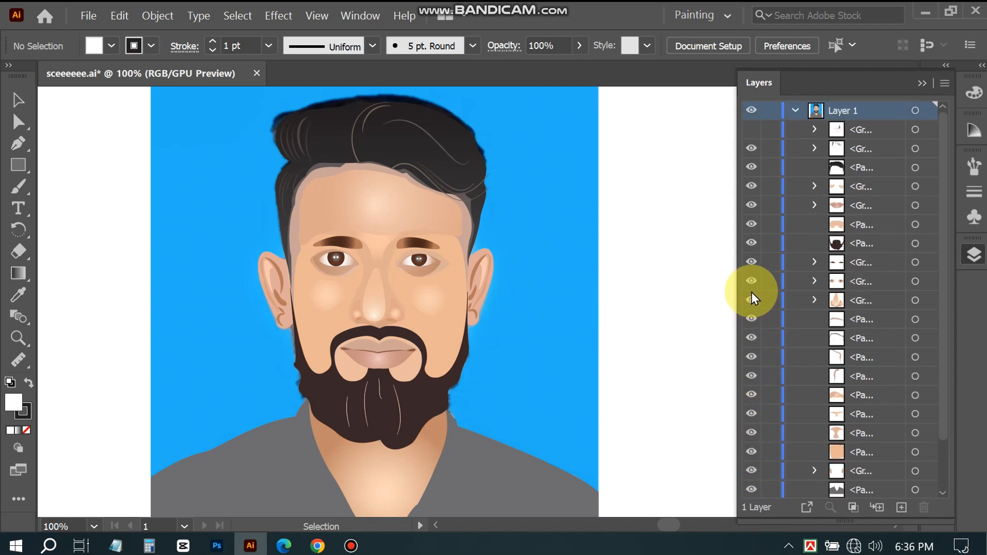
left_click(753, 130)
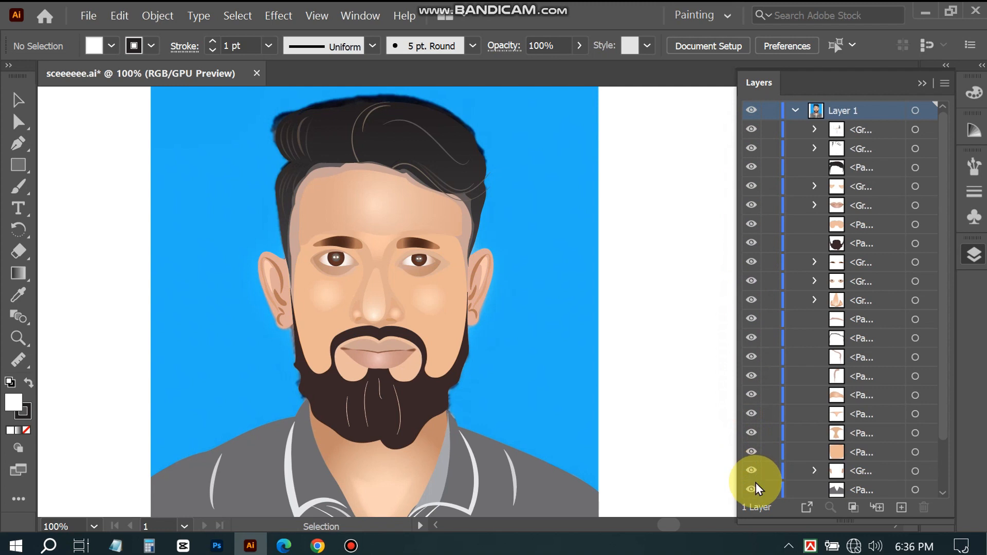
Select all the vector shapes of the portrait and group them into one object
scroll(327, 250, "down", 2)
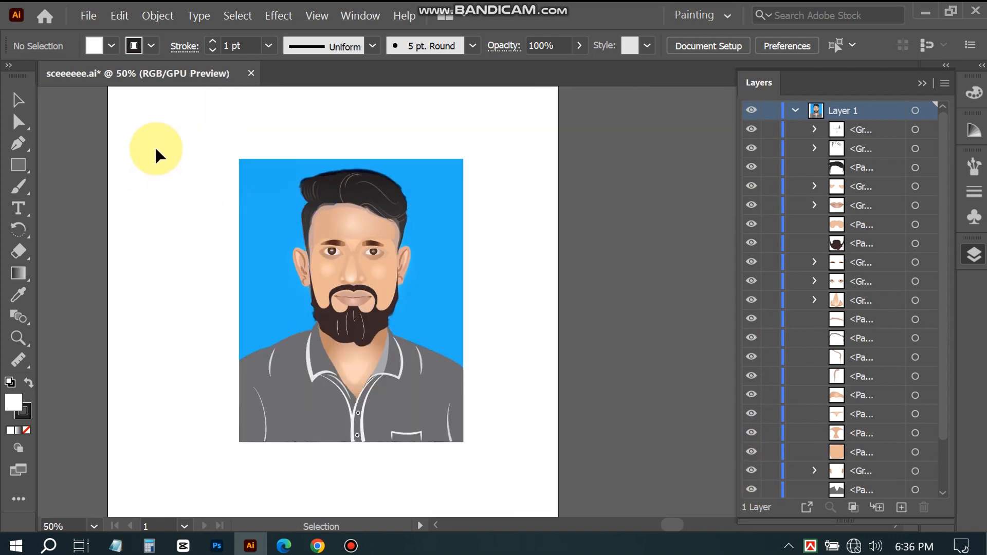
left_click_drag(261, 236, 480, 464)
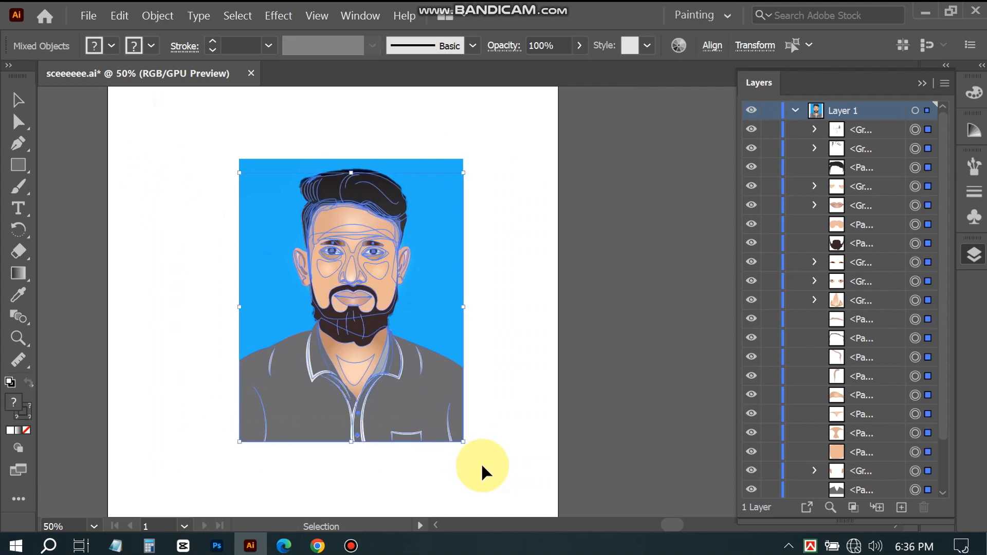
key("ctrl+g")
key("v")
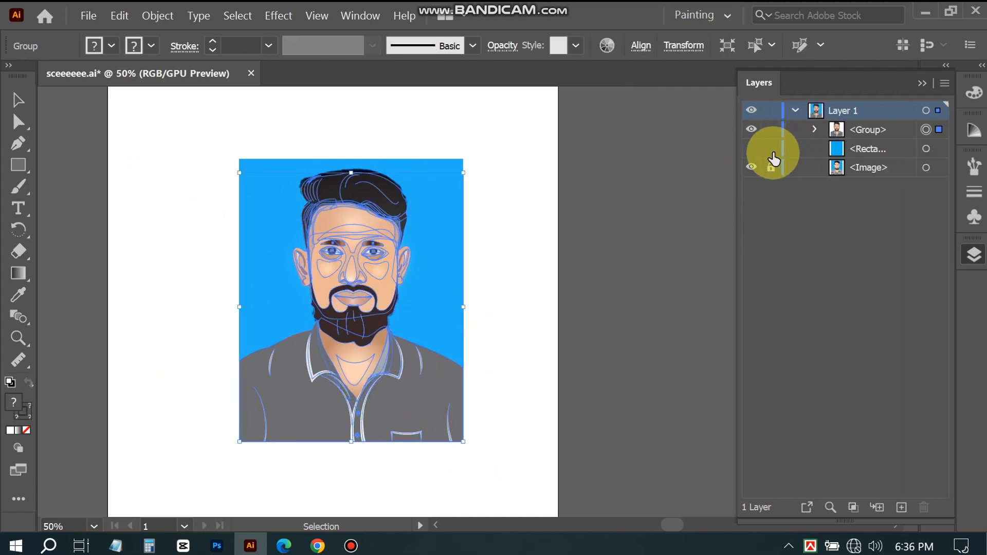
Deselect the portrait group and show the blue background rectangle behind it
left_click(618, 215)
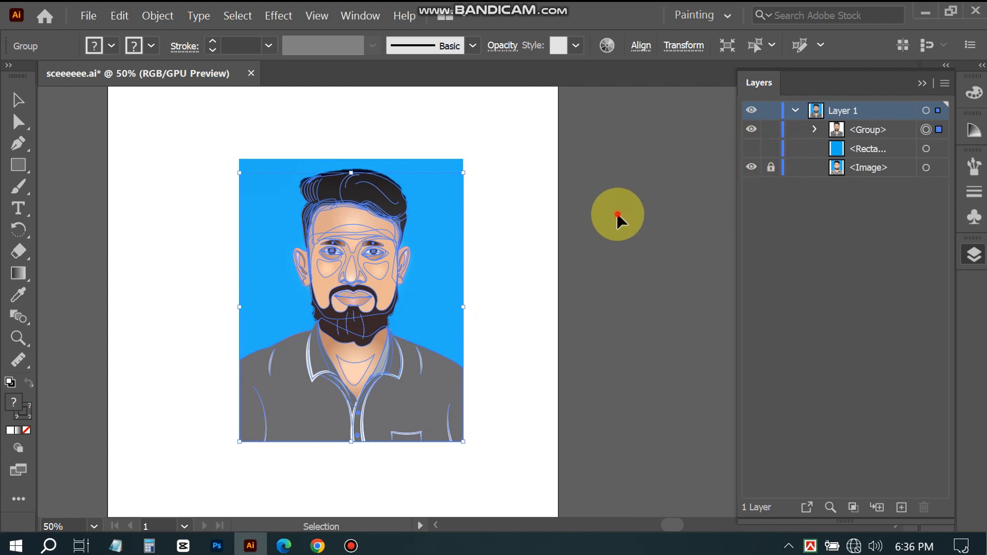
left_click(750, 149)
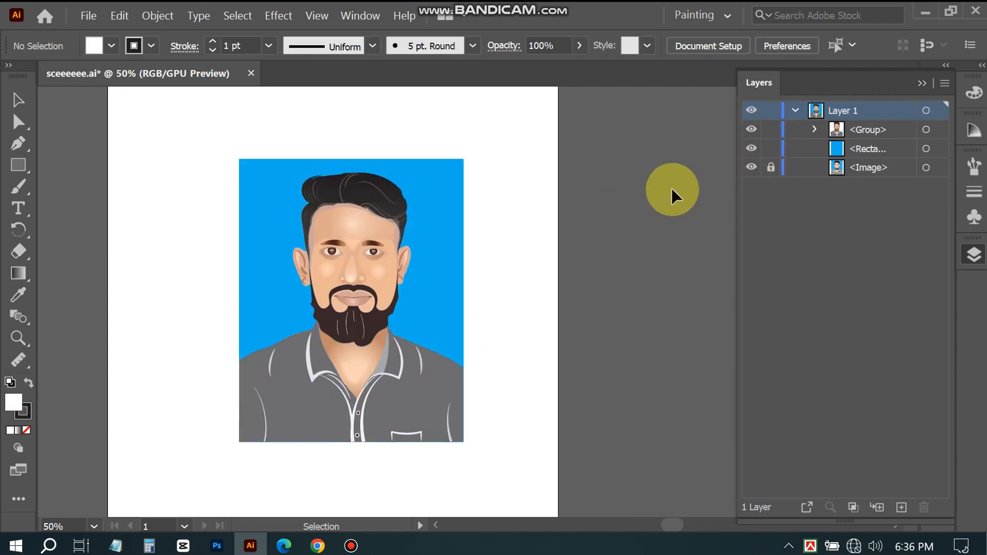
scroll(286, 260, "up", 1)
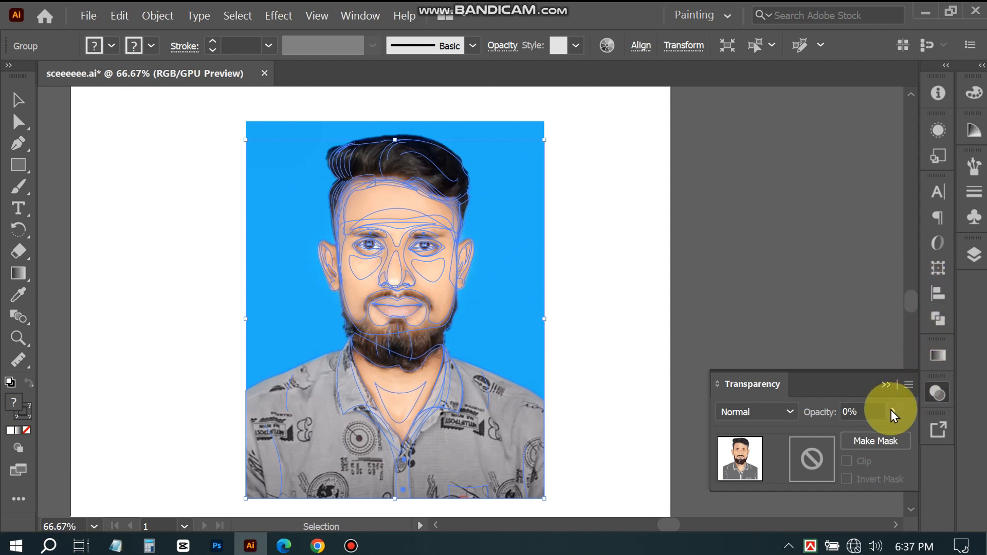
Raise the portrait group's opacity gradually to 100% so the vector artwork fades in over the photo
left_click(858, 411)
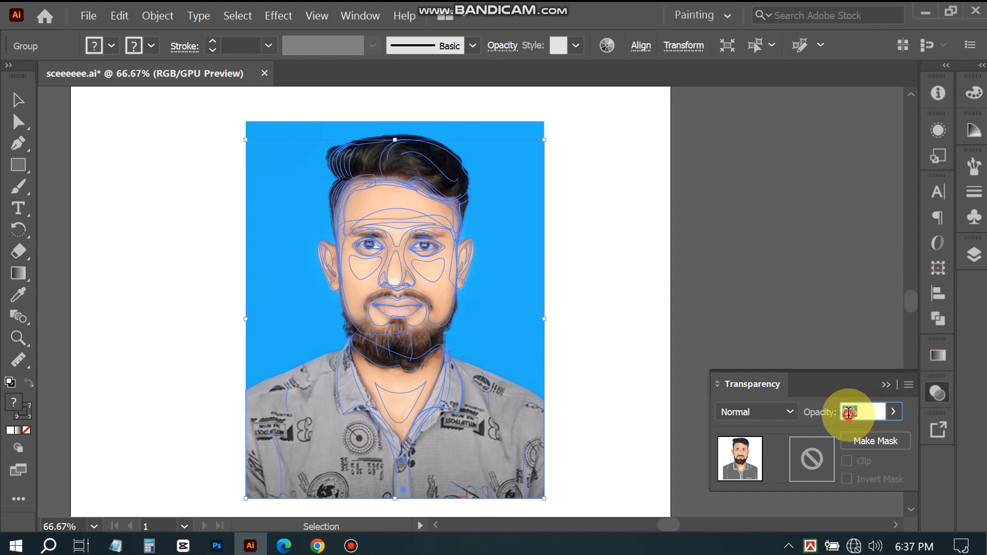
key("Up")
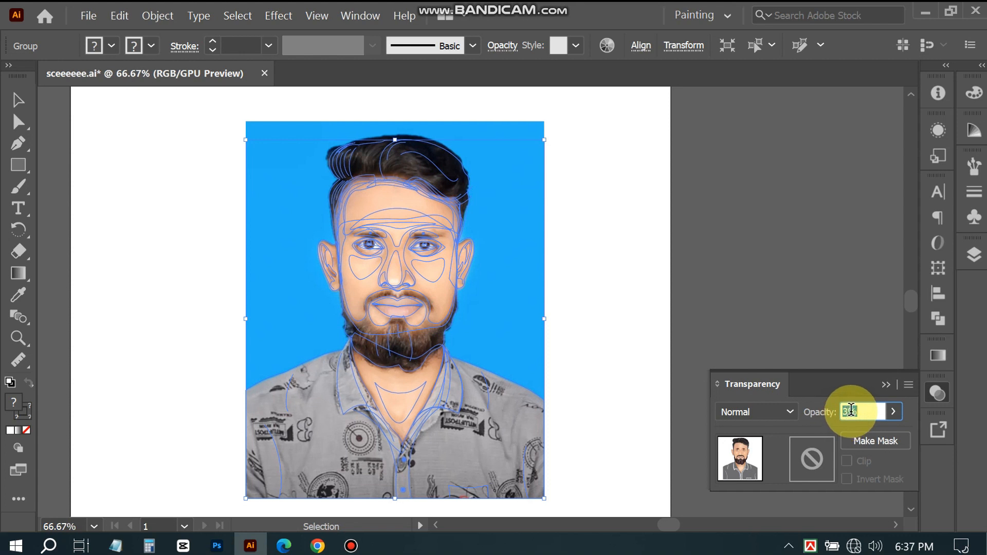
key("Up")
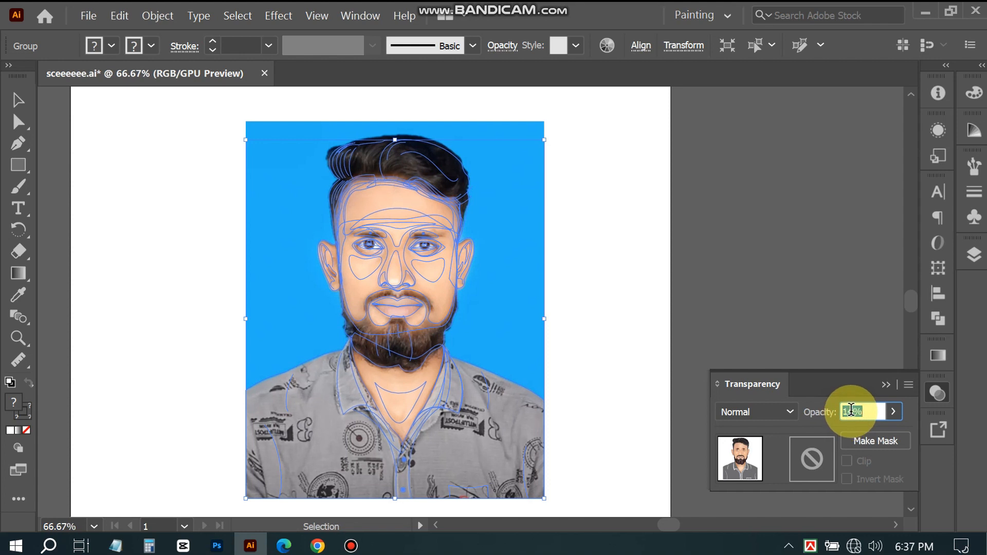
key("Up")
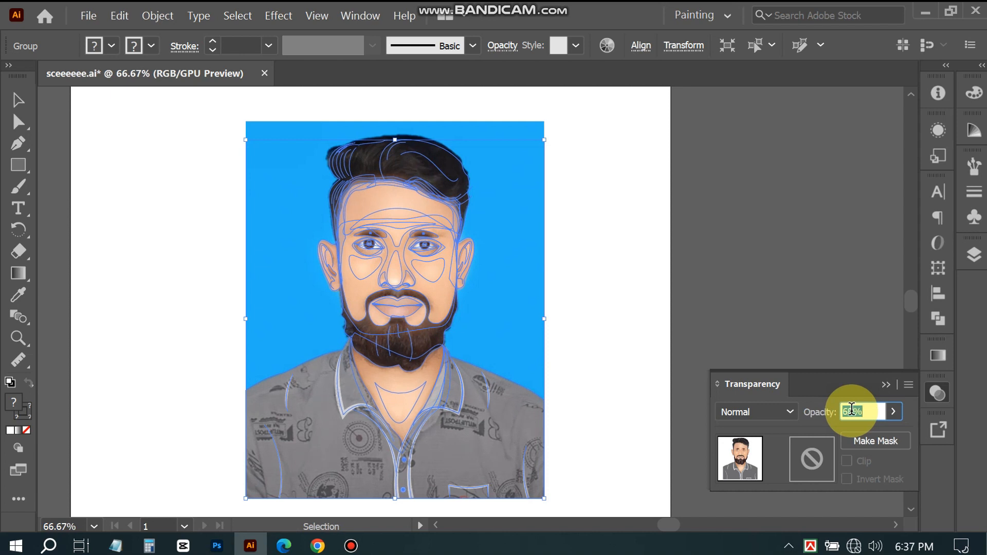
key("shift+Up")
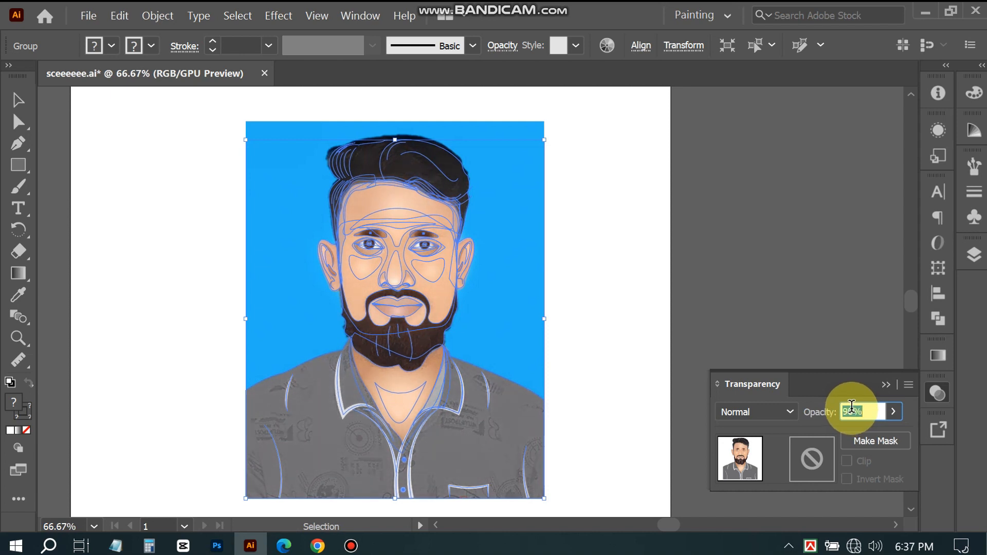
key("shift+Up")
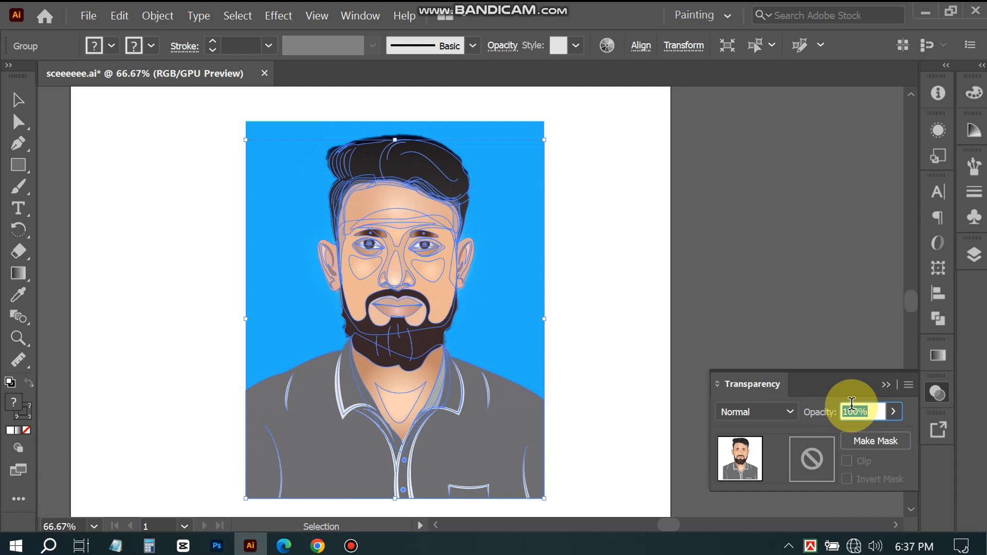
Lower the portrait group's opacity gradually to 0% to fade back to the reference photo
key("shift+Down")
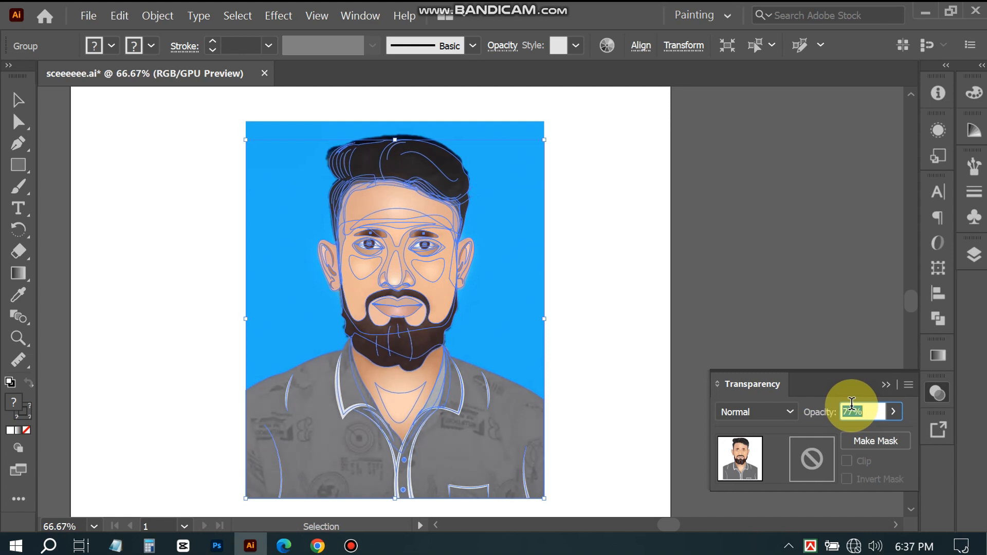
scroll(852, 405, "down", 11)
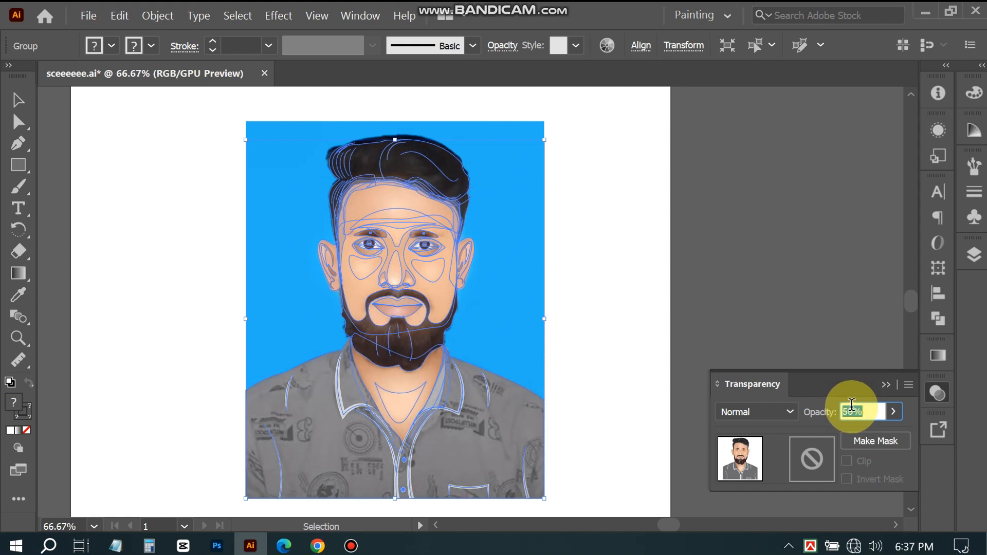
scroll(852, 403, "down", 11)
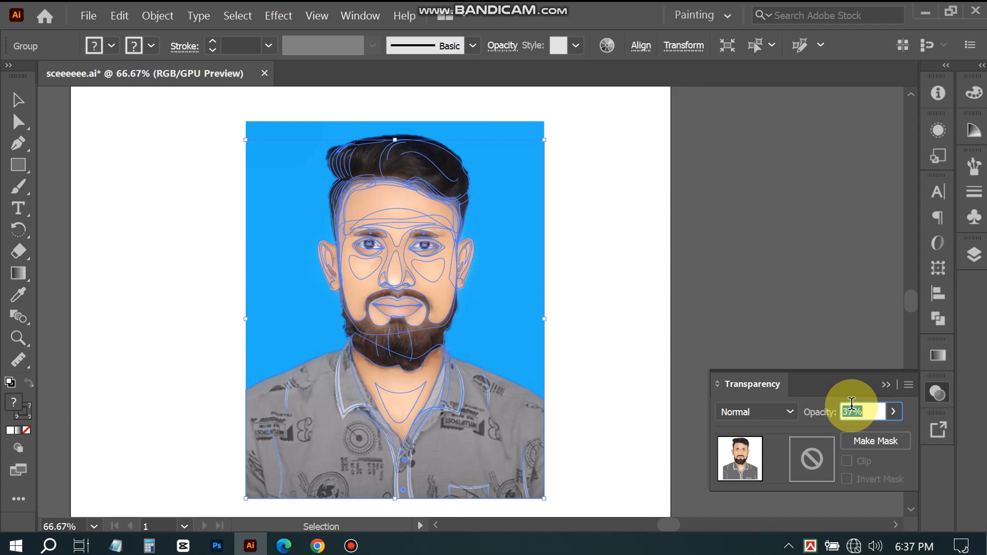
scroll(851, 403, "down", 5)
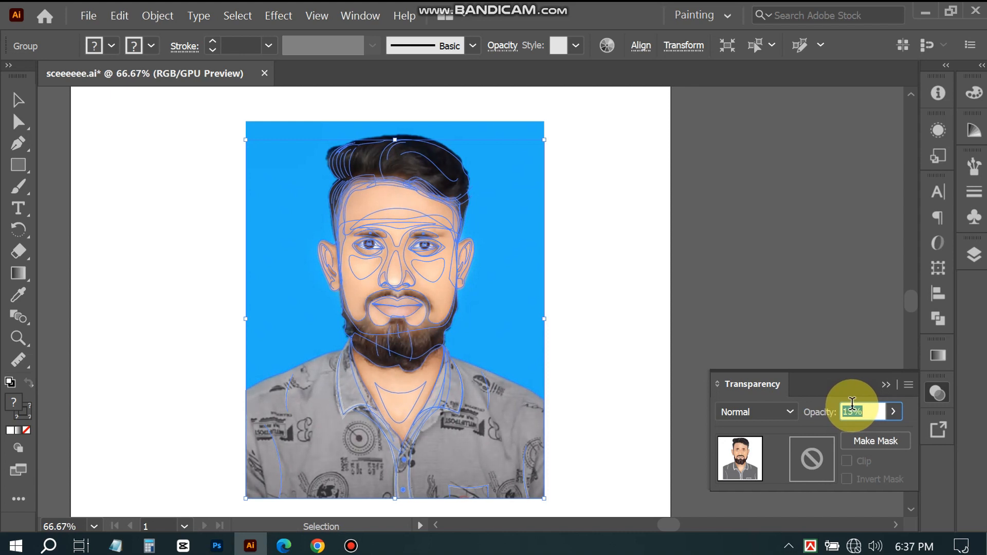
scroll(852, 404, "down", 15)
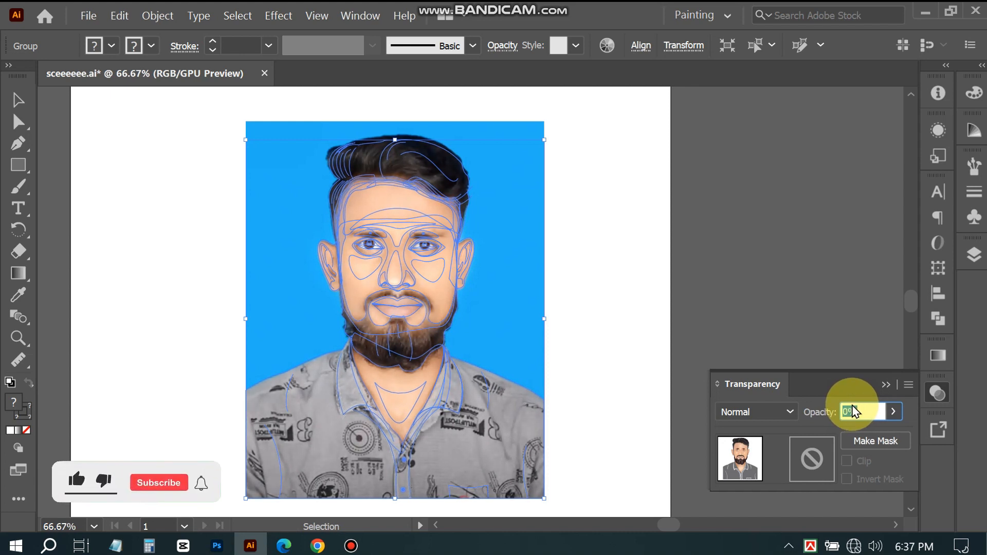
Check the transparent portrait group against the reference photo by repeatedly hiding and showing it and briefly expanding its contents
left_click(967, 261)
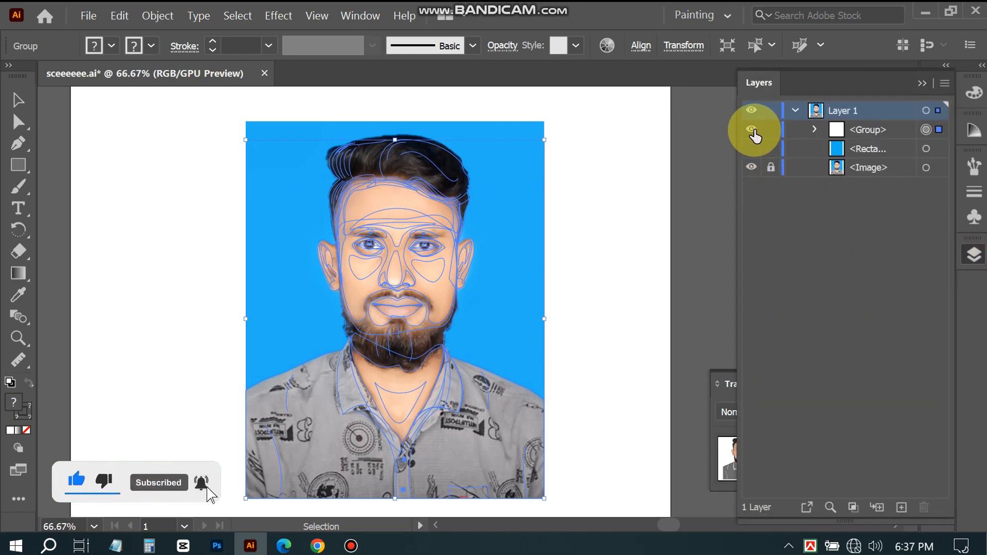
left_click(753, 131)
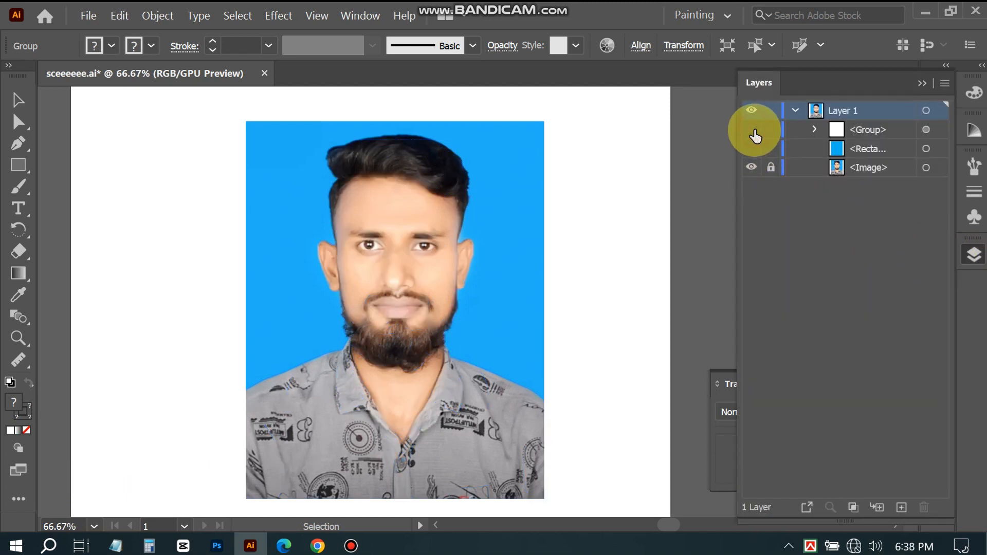
left_click(754, 133)
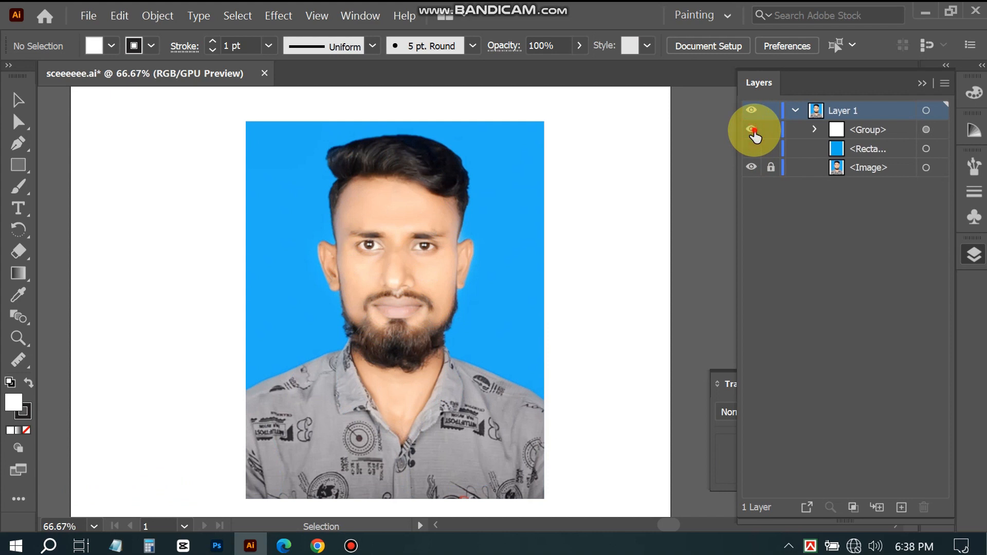
left_click(752, 131)
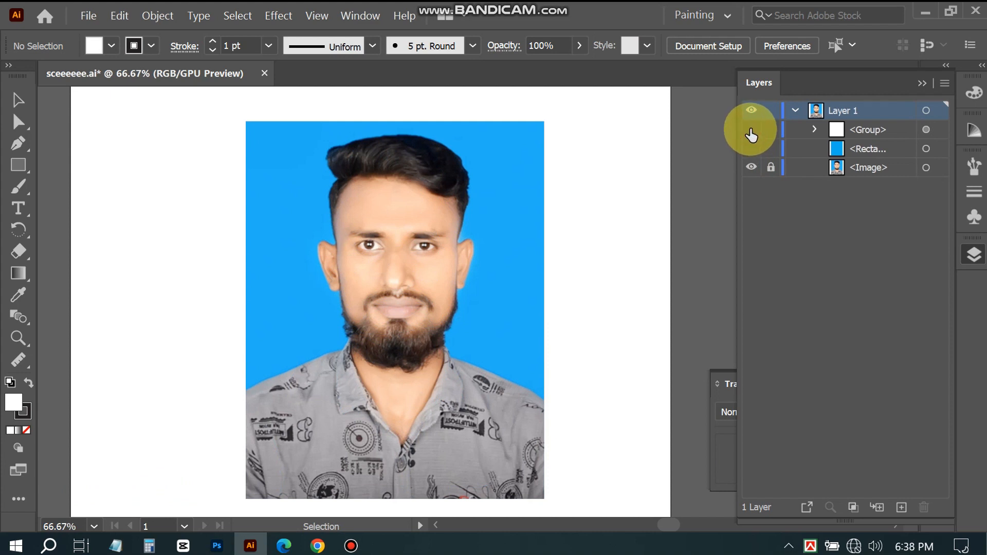
left_click(751, 133)
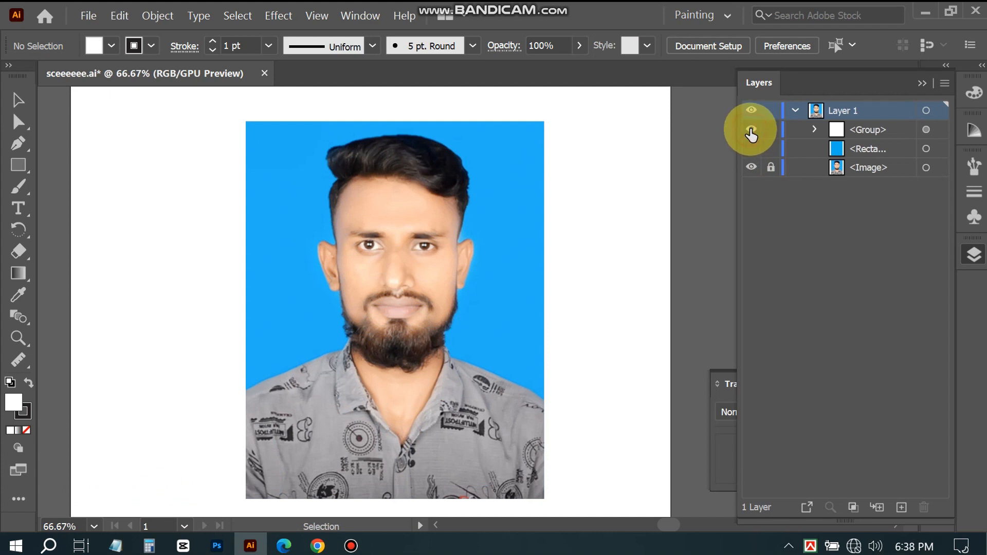
left_click(814, 129)
left_click(815, 129)
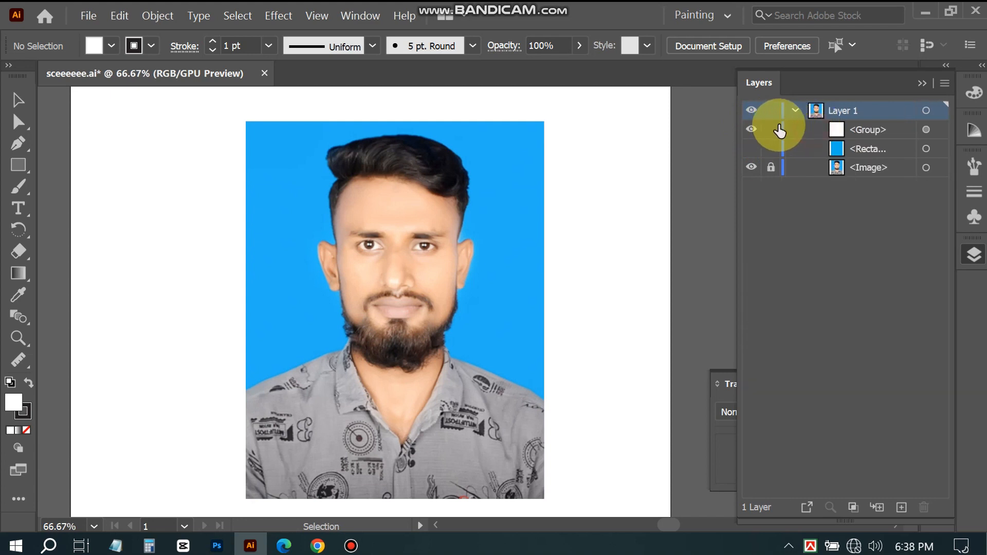
left_click(751, 131)
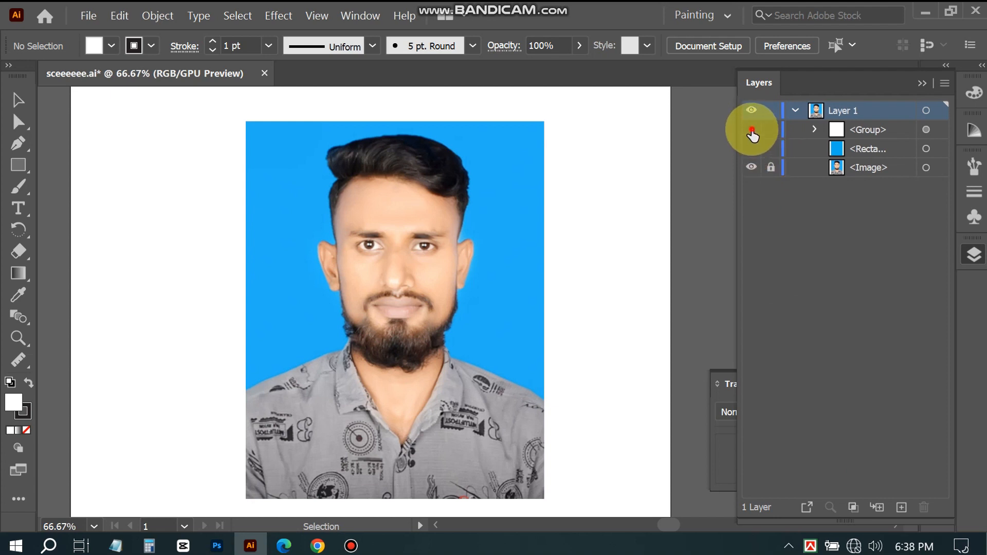
left_click(751, 131)
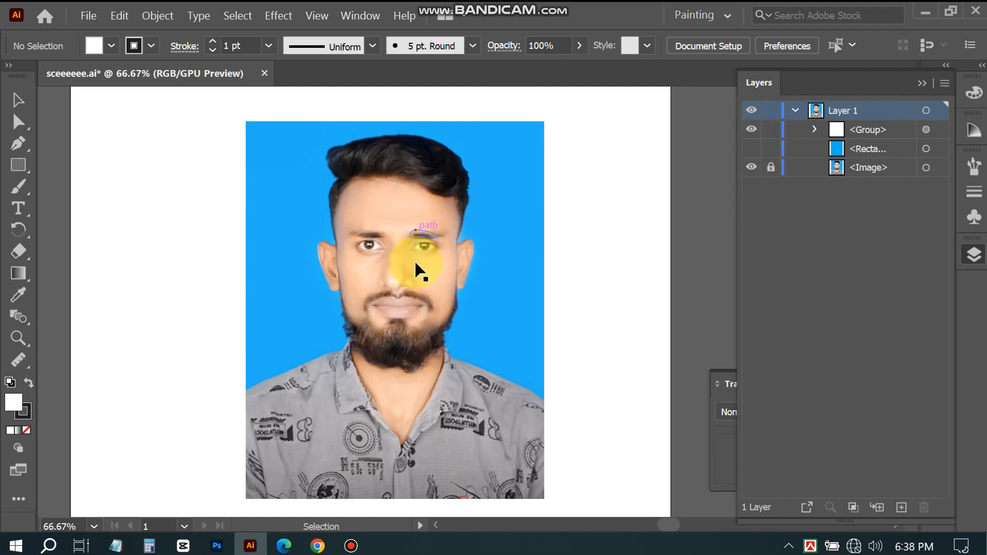
Select the transparent portrait group on the artboard and raise its opacity gradually to full
left_click(445, 382)
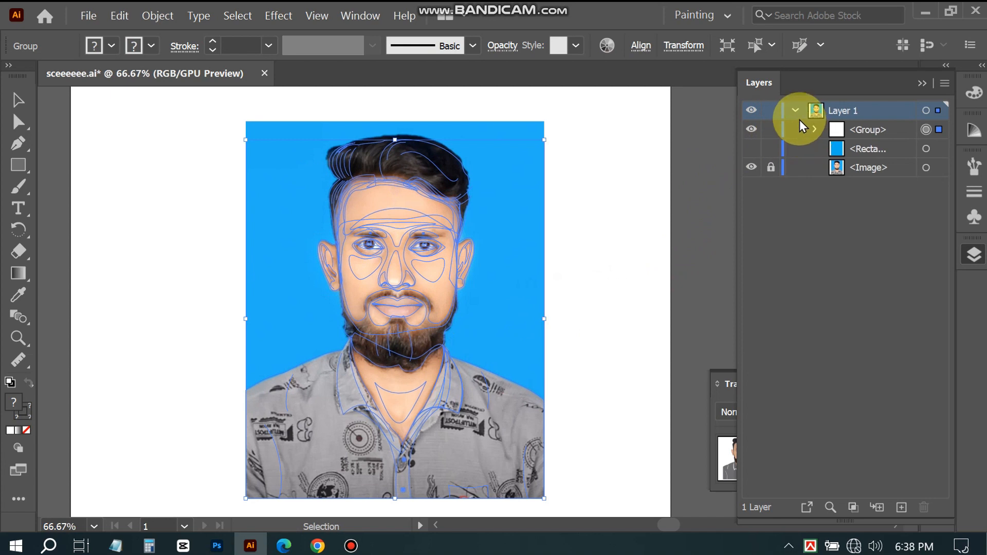
left_click(920, 84)
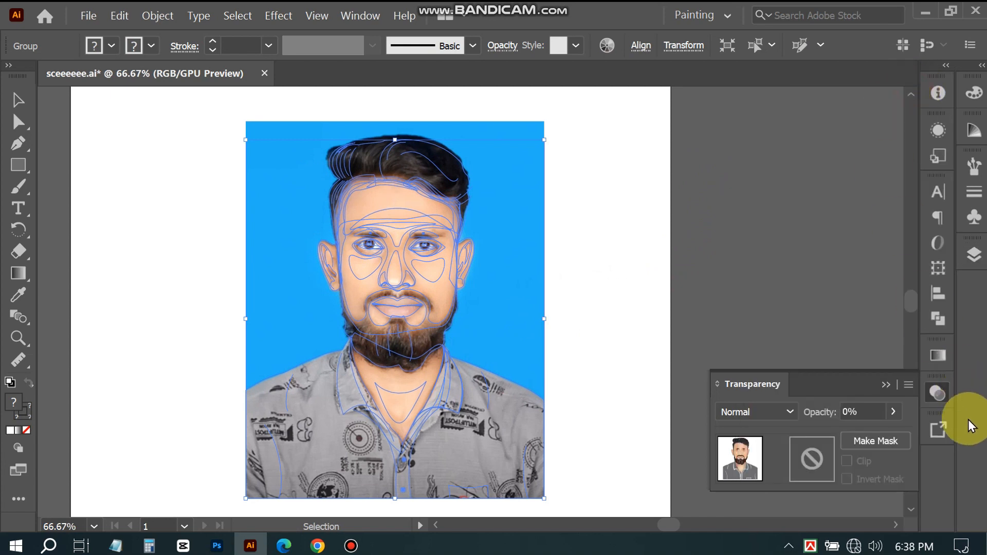
left_click(859, 413)
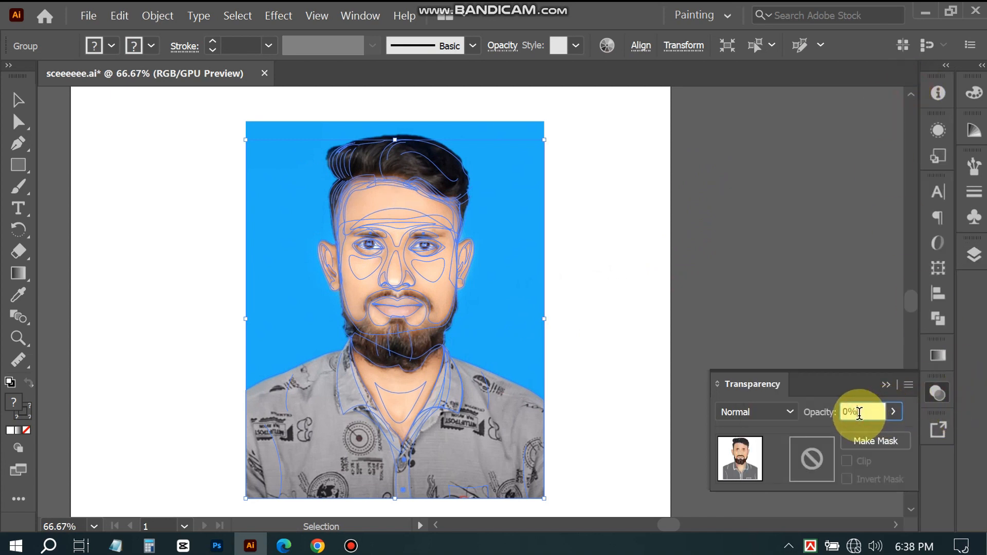
scroll(859, 413, "up", 4)
scroll(859, 412, "up", 3)
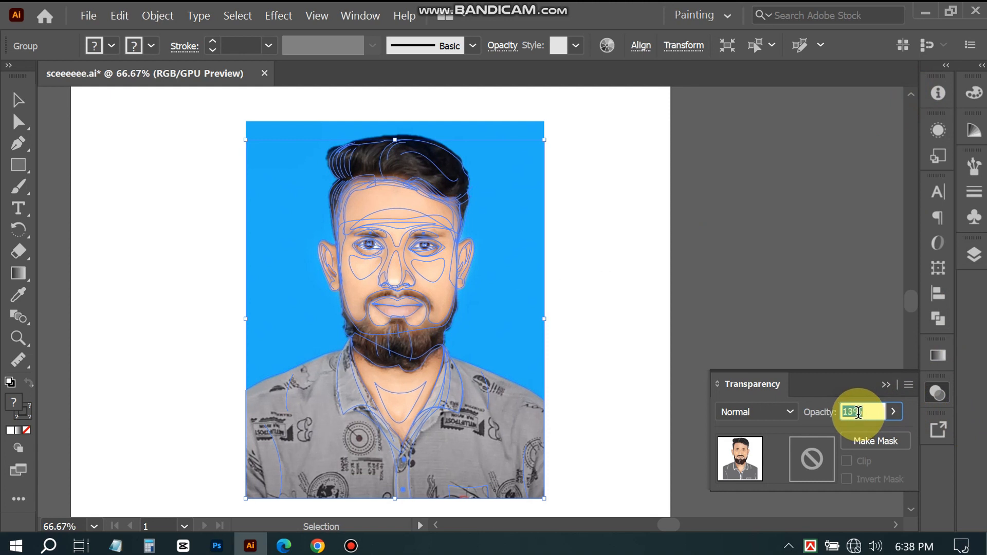
scroll(859, 412, "up", 9)
scroll(858, 410, "up", 19)
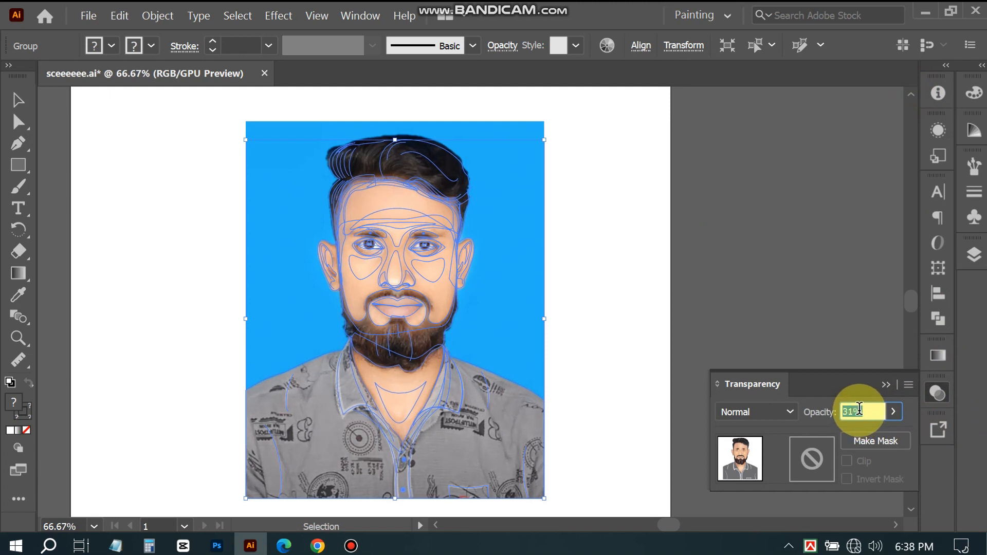
scroll(860, 407, "up", 11)
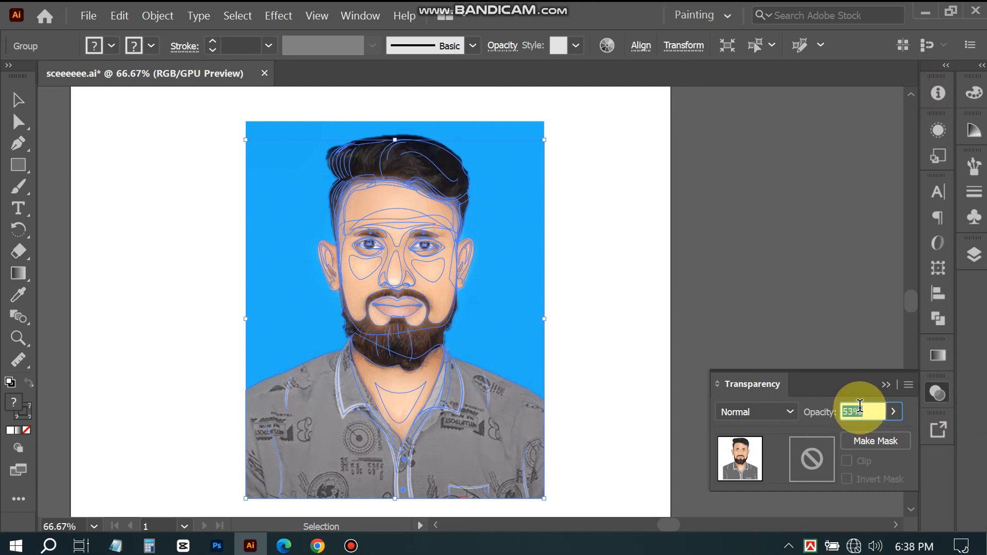
scroll(860, 405, "up", 4)
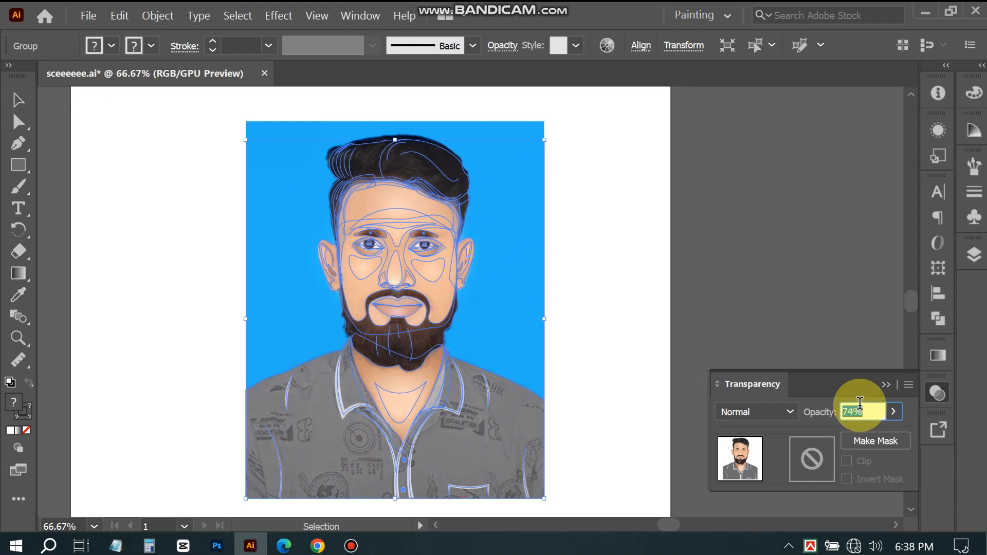
scroll(861, 407, "up", 18)
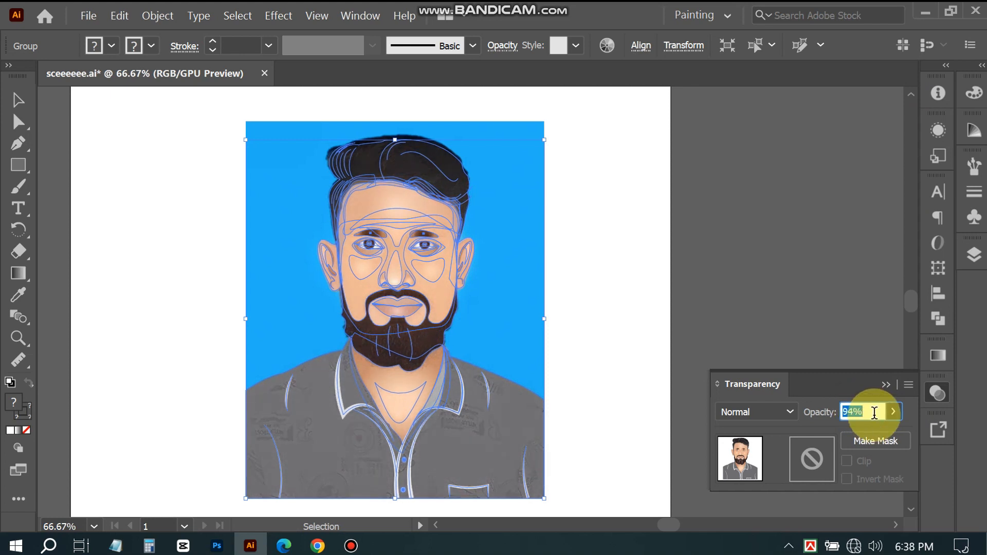
Compare the opaque vector portrait with the photo underneath by hiding the portrait group and showing it again
left_click(885, 385)
left_click(974, 256)
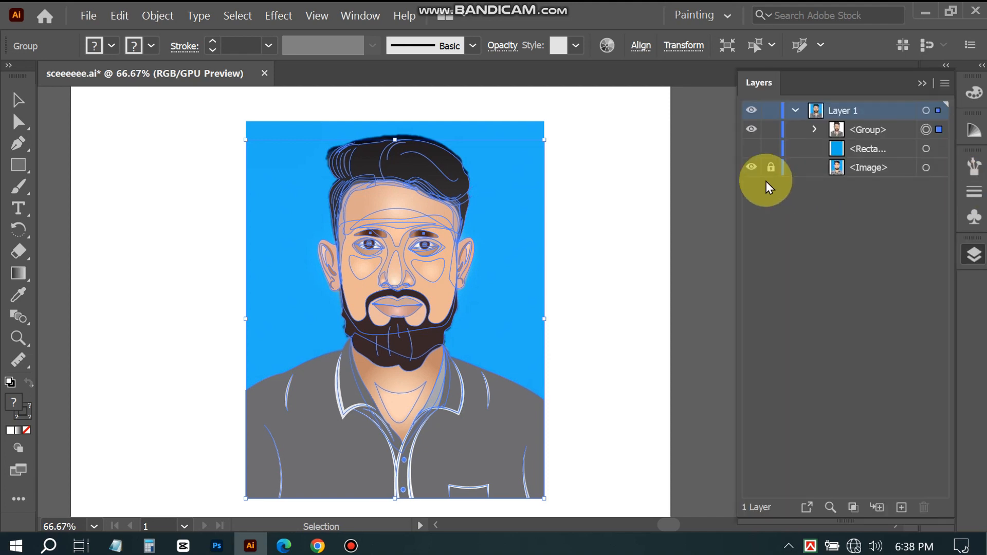
left_click(752, 130)
left_click(752, 130)
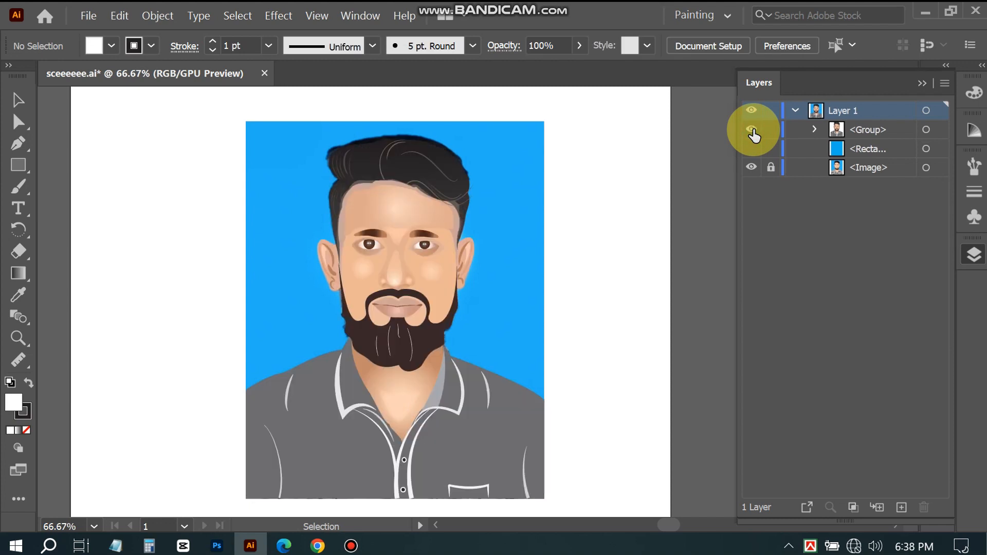
Hide and show the portrait group several times to compare it with the reference photo, ending with it shown and the layer list collapsed
left_click(752, 130)
left_click(753, 130)
left_click(751, 130)
left_click(752, 130)
left_click(751, 130)
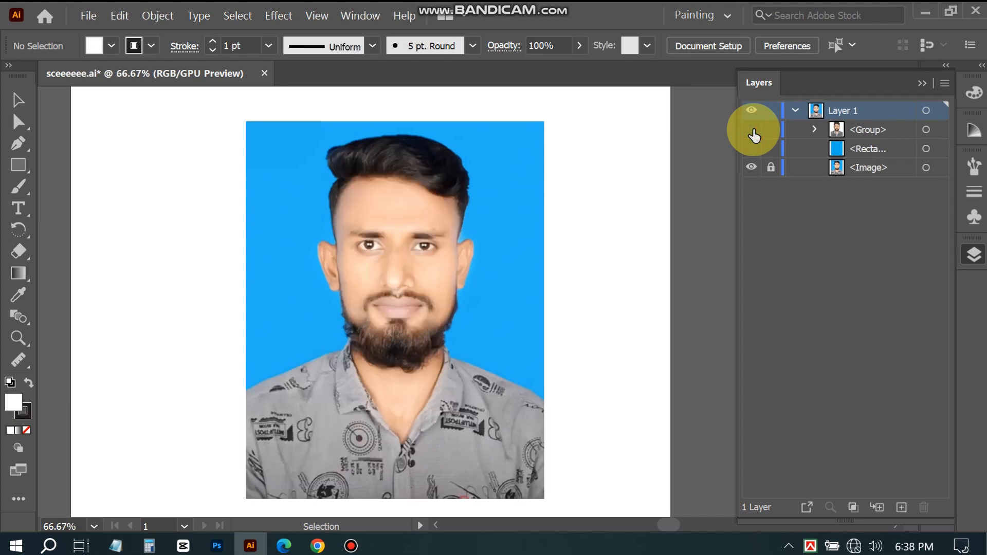
left_click(752, 130)
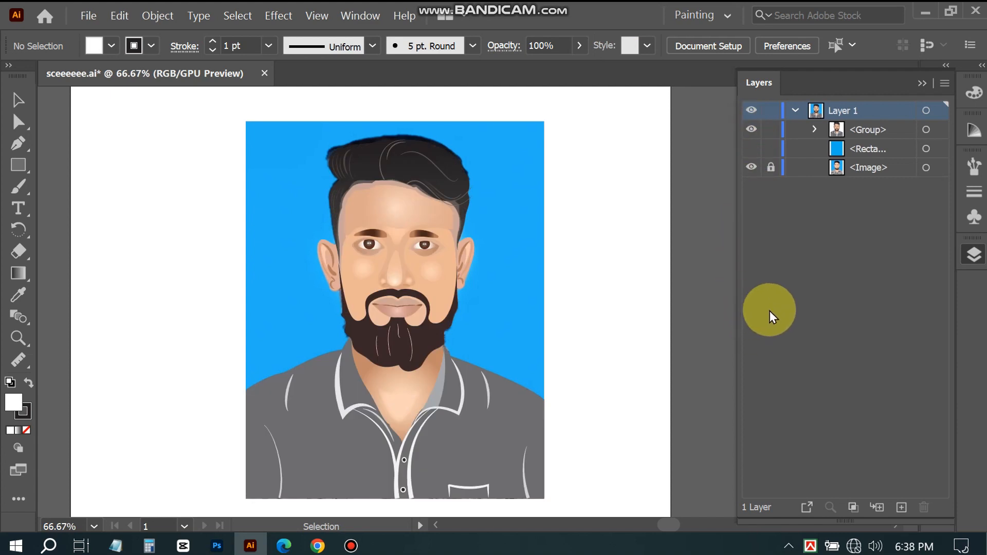
left_click(920, 83)
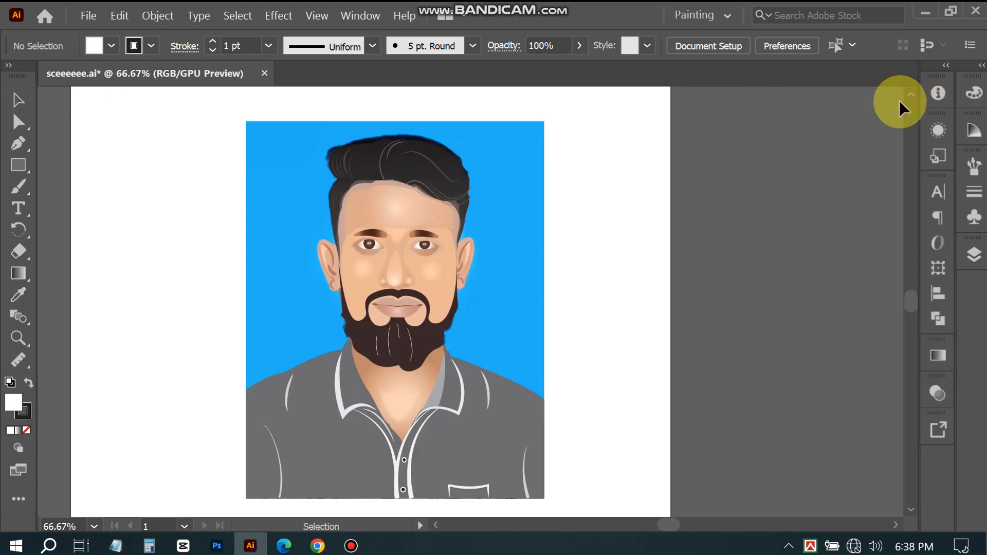
Select the whole vector portrait to examine its paths and anchor points, and clear the selection
scroll(506, 231, "down", 2)
scroll(433, 220, "up", 2)
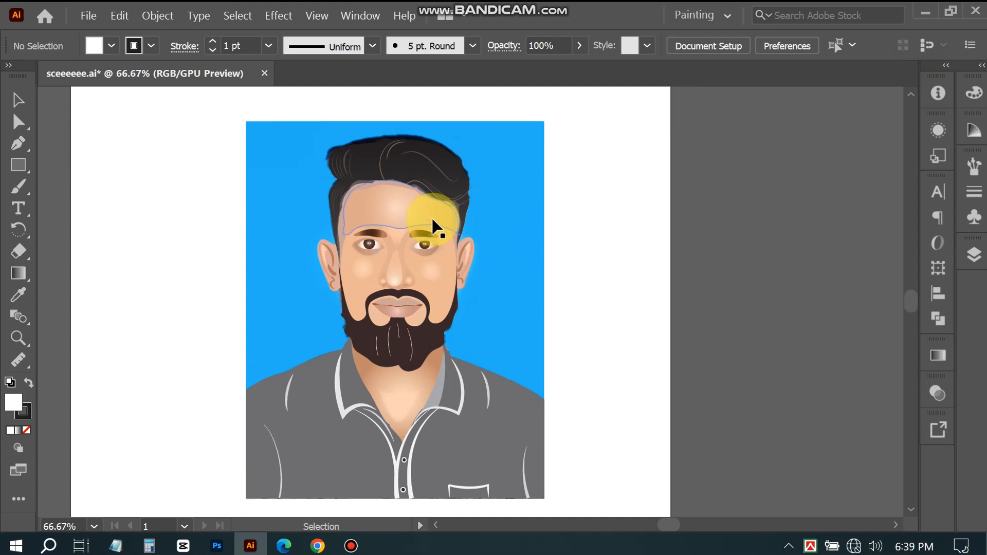
scroll(434, 217, "down", 1)
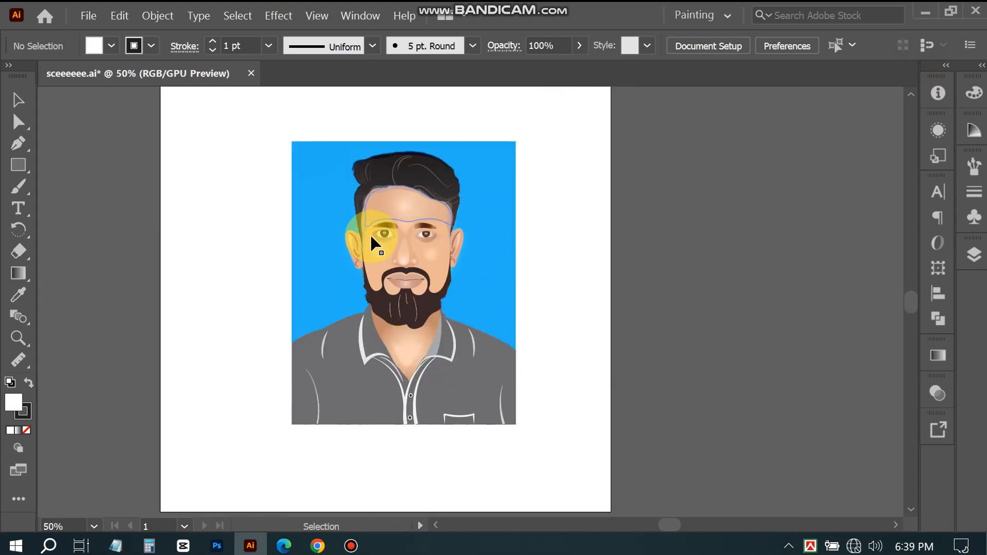
scroll(373, 238, "up", 1)
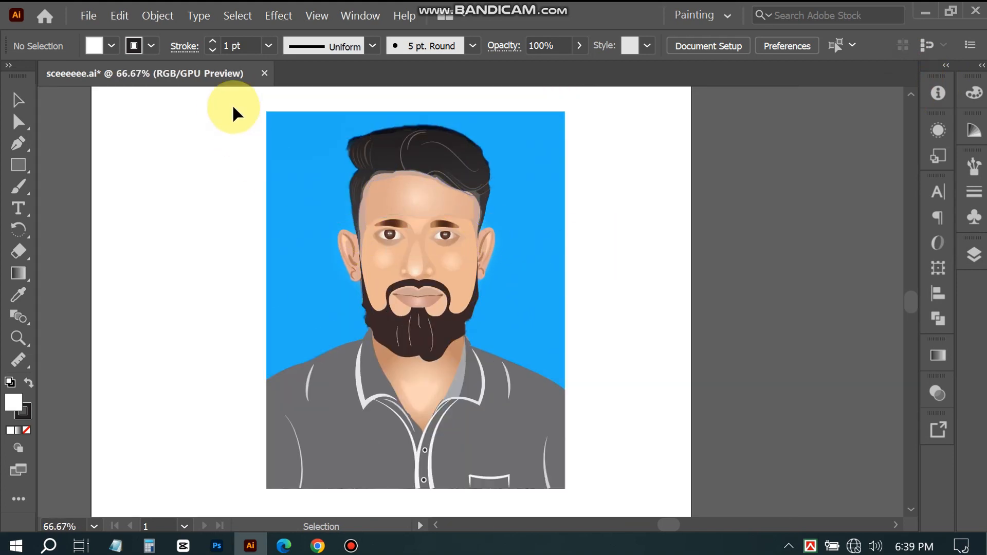
left_click_drag(245, 110, 590, 494)
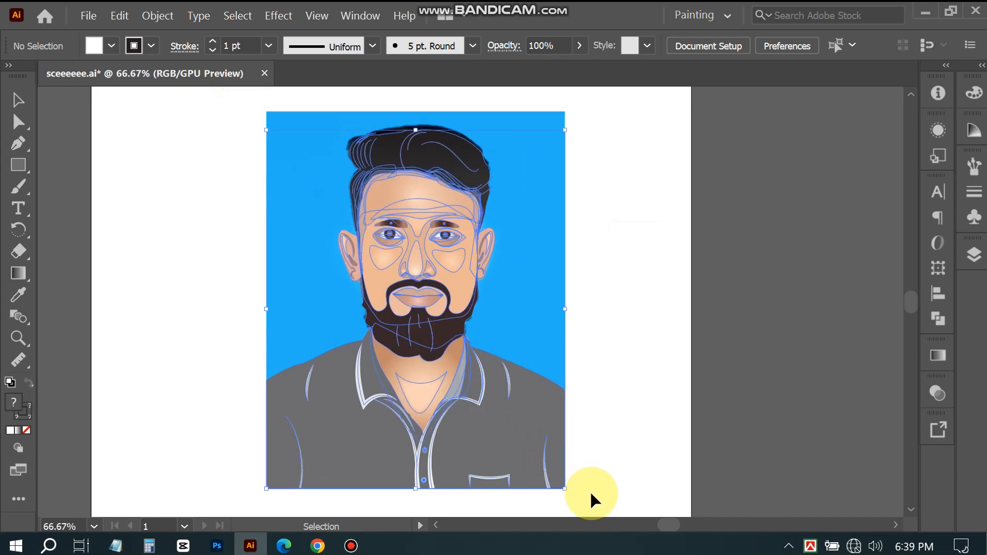
key("a")
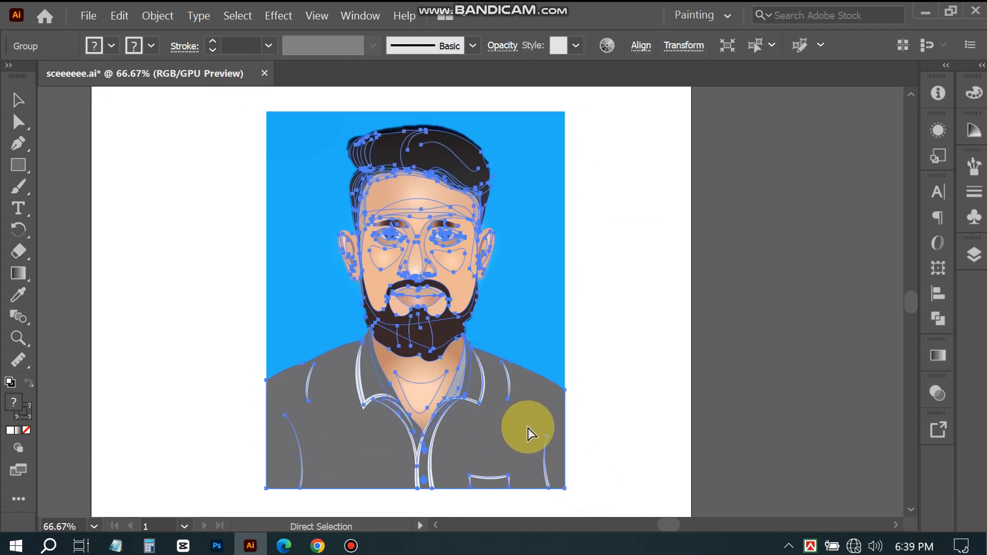
left_click(658, 366)
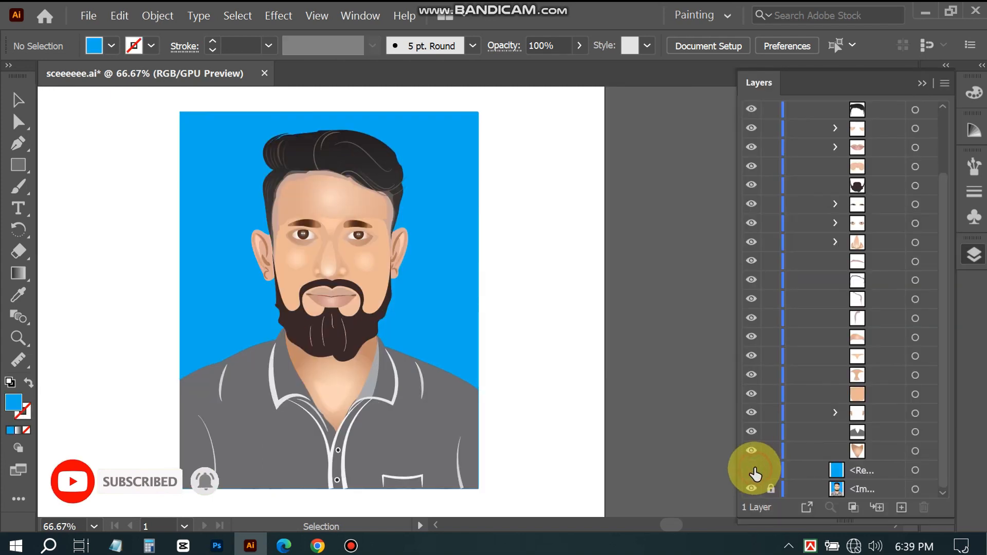
Hide the blue background rectangle and ungroup the portrait artwork
left_click(751, 469)
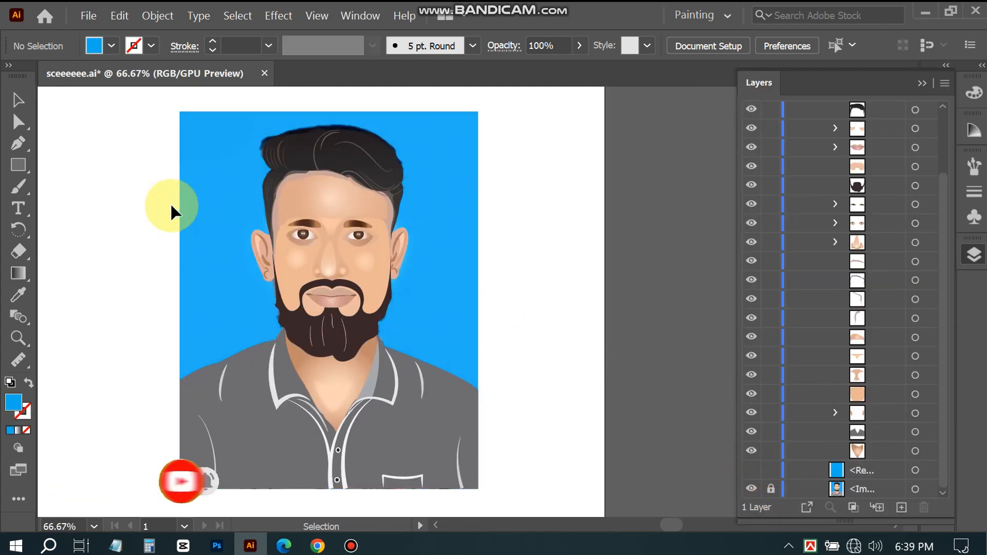
left_click(401, 432)
key("a")
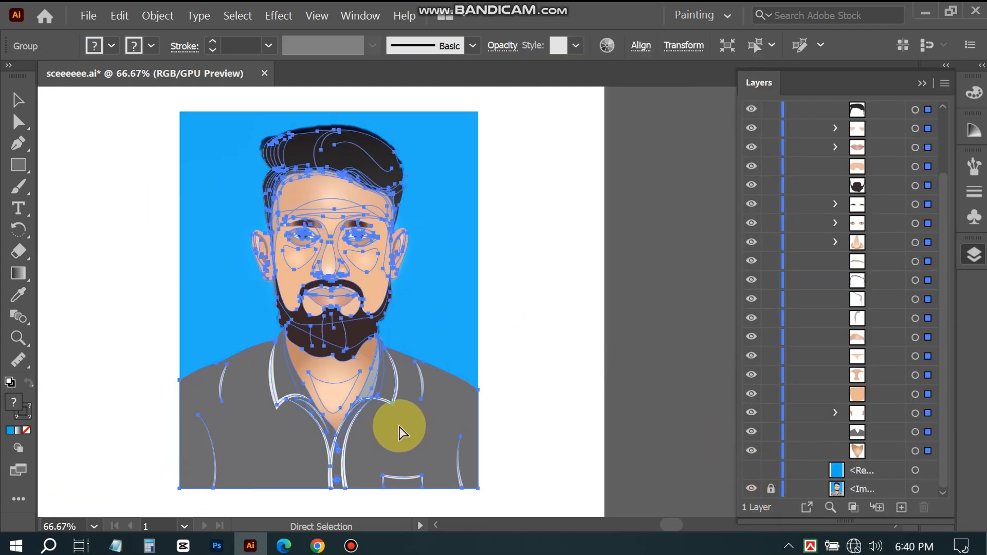
right_click(396, 396)
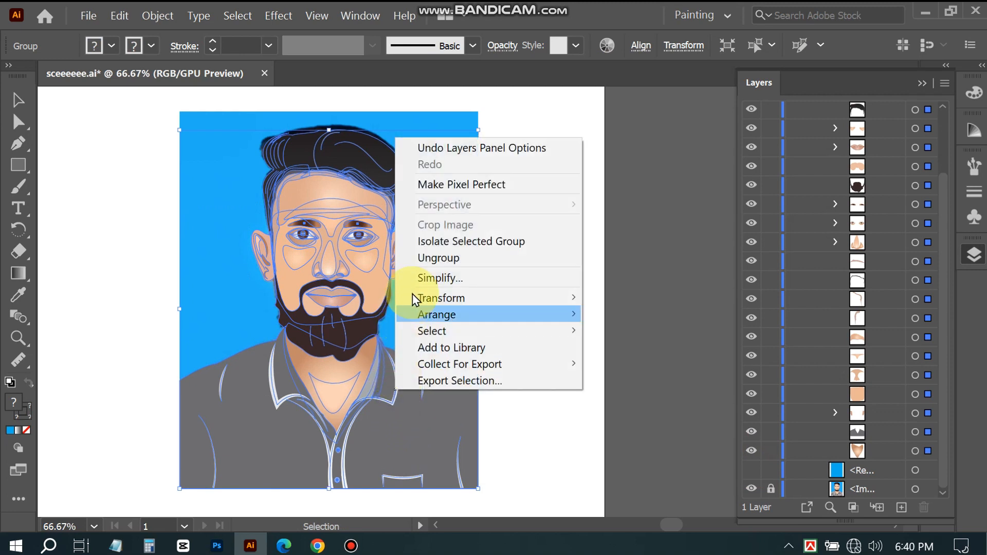
left_click(425, 257)
left_click(560, 306)
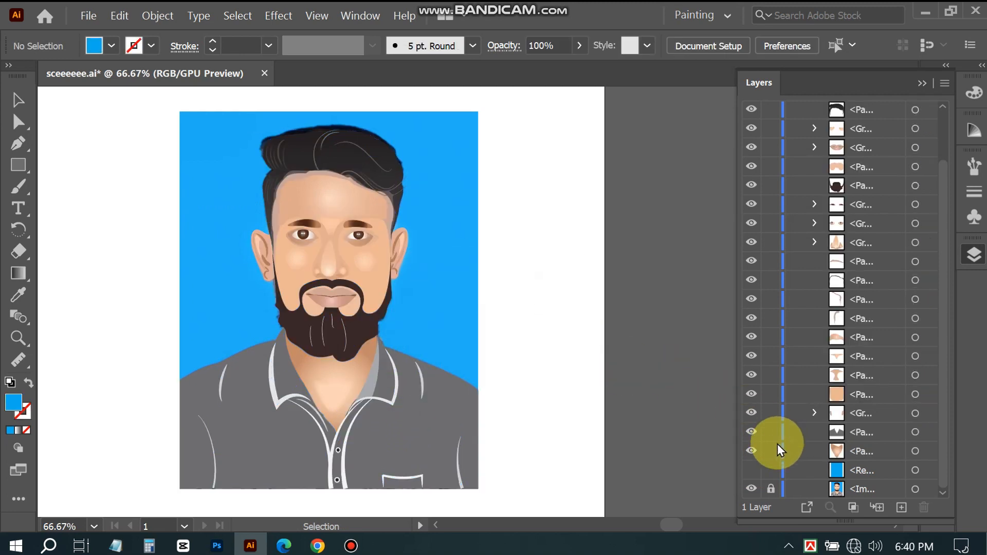
Group all the portrait artwork with the redisplayed blue background rectangle and move the group beside the reference photo
left_click(922, 83)
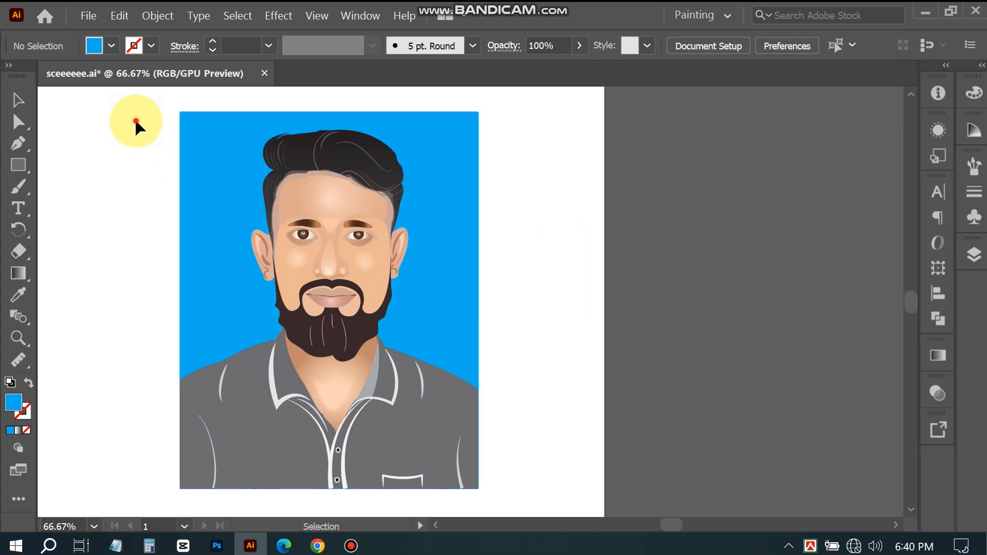
left_click_drag(137, 123, 496, 457)
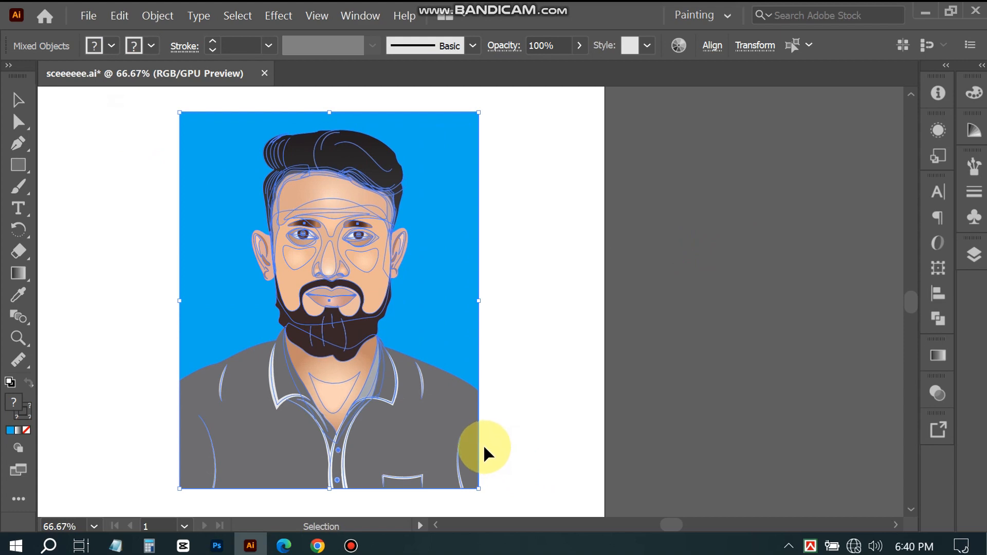
key("ctrl+g")
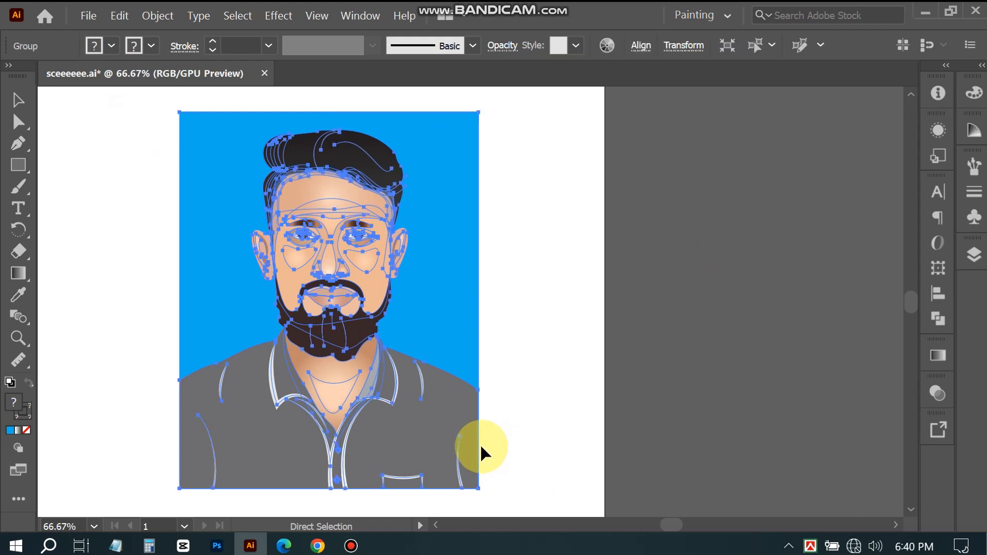
left_click_drag(407, 304, 744, 309)
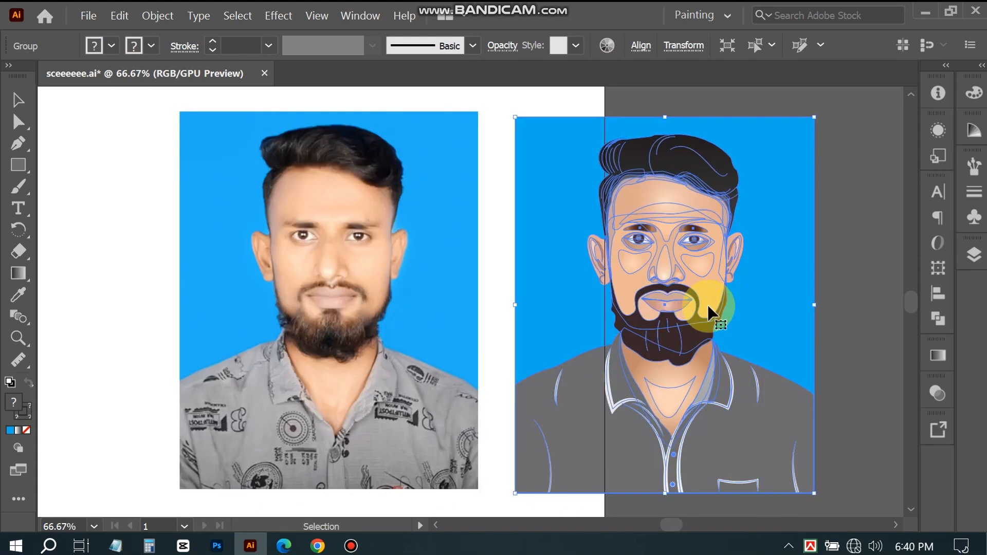
scroll(707, 311, "right", 5)
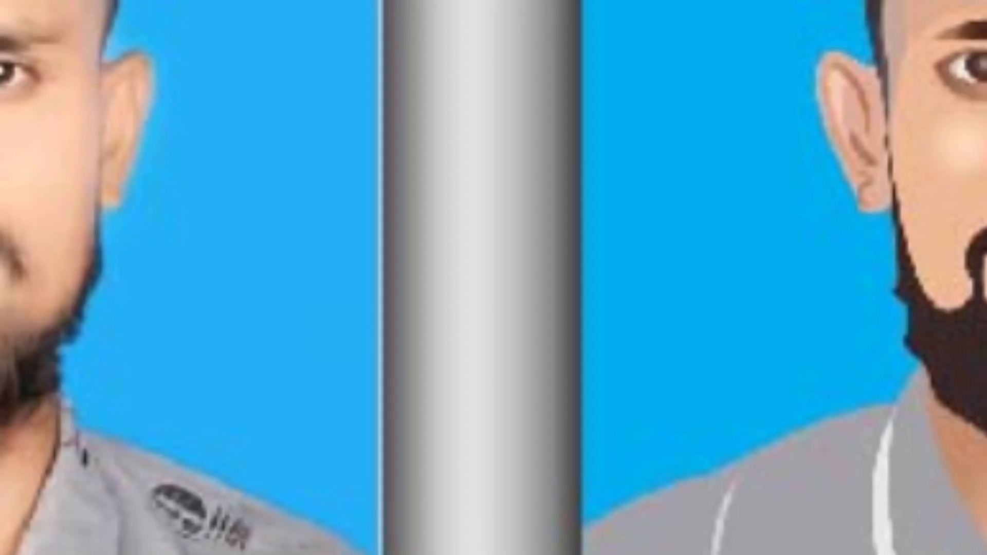